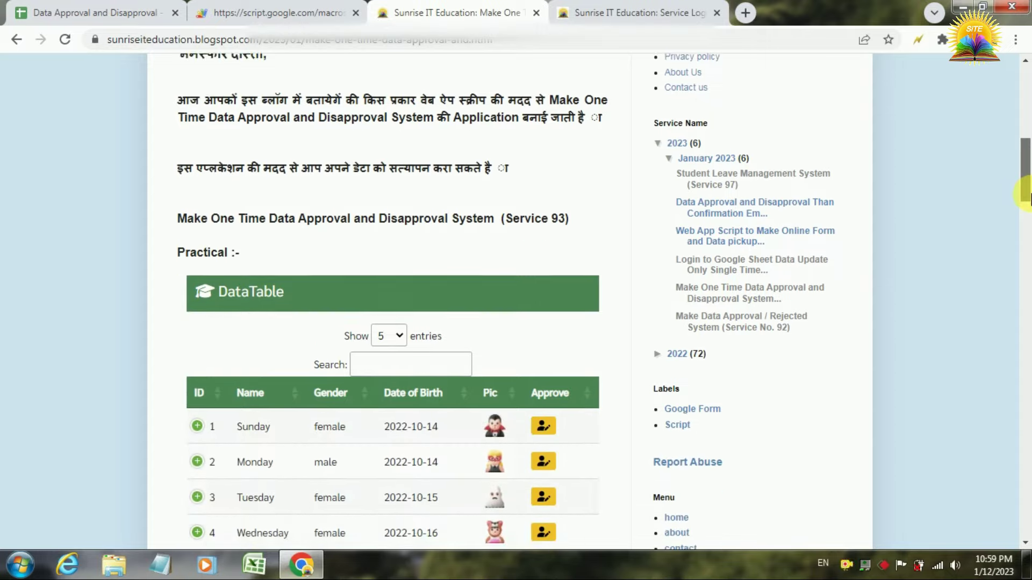
Compare the DataTable web app with the Approve column of the Data Approval and Disapproval sheet, reloading the web app
click(284, 7)
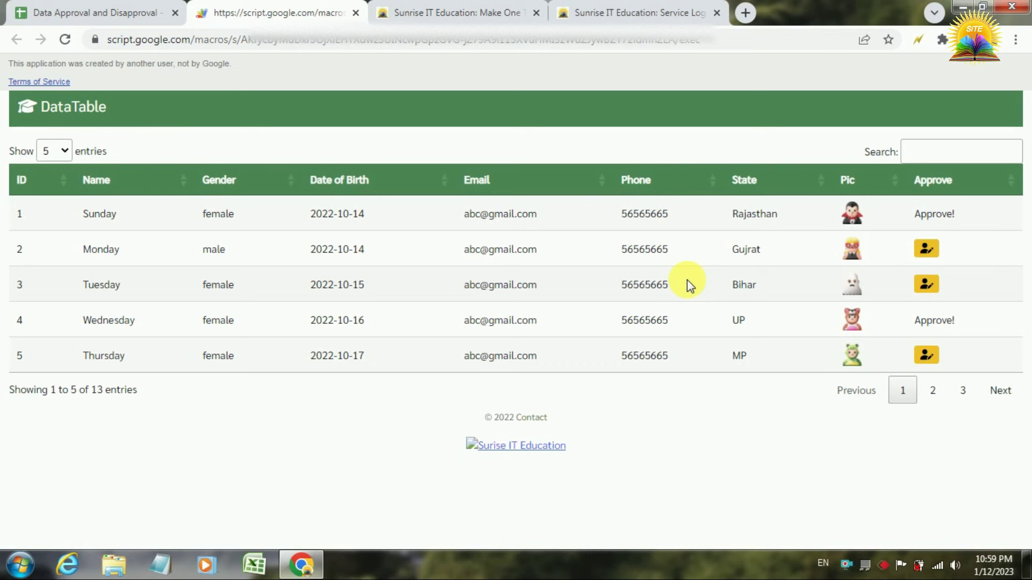
click(91, 12)
click(662, 343)
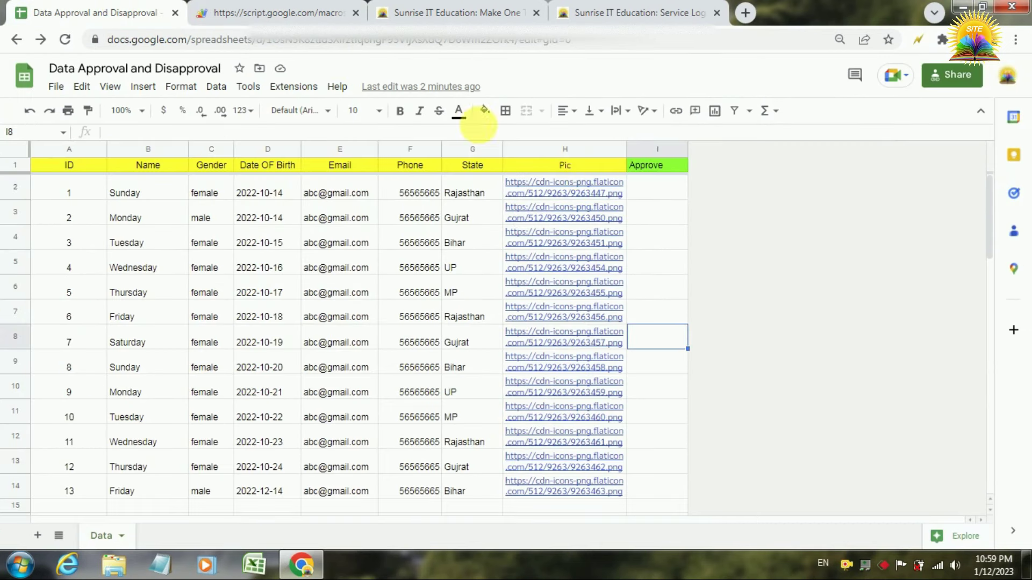
click(344, 13)
click(346, 40)
key(Return)
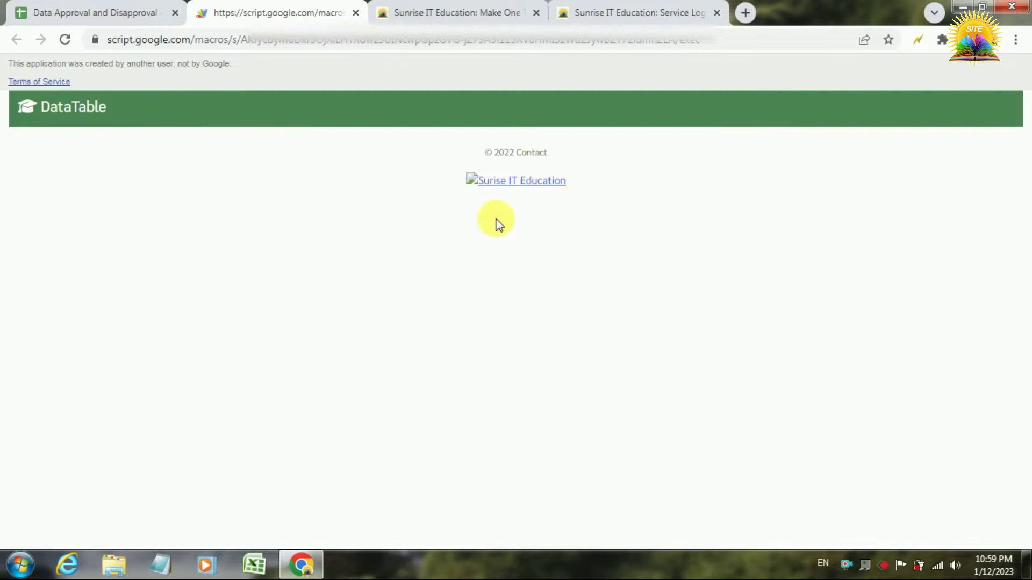
click(110, 8)
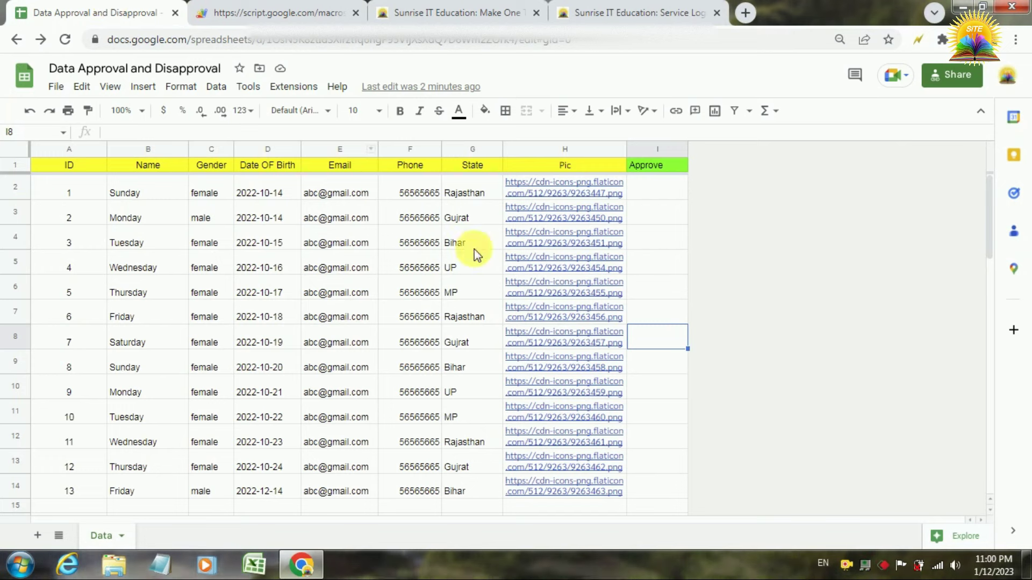
Approve the record with ID 1 in the DataTable web app and check its Approve cell in the spreadsheet
click(276, 8)
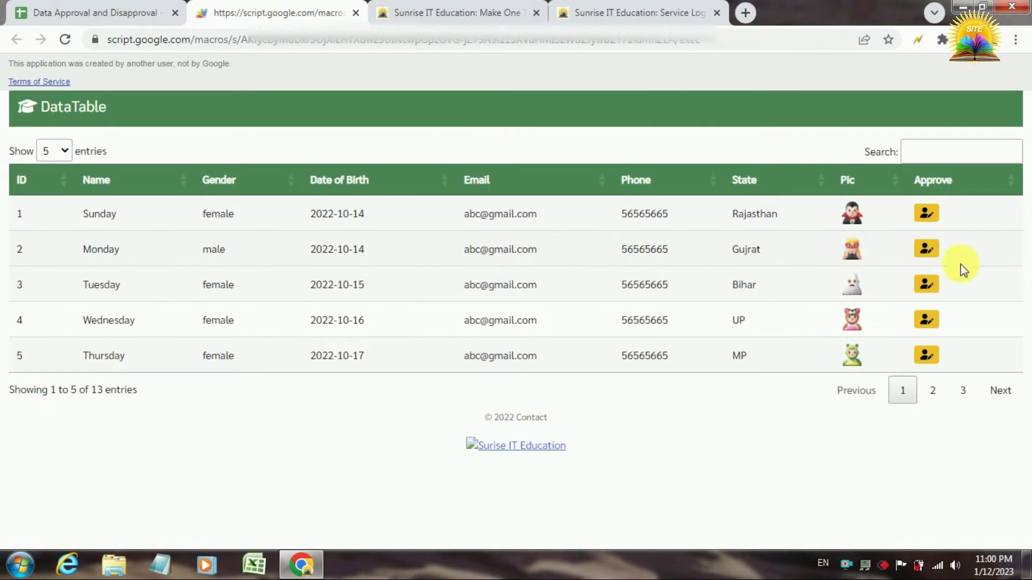
click(928, 215)
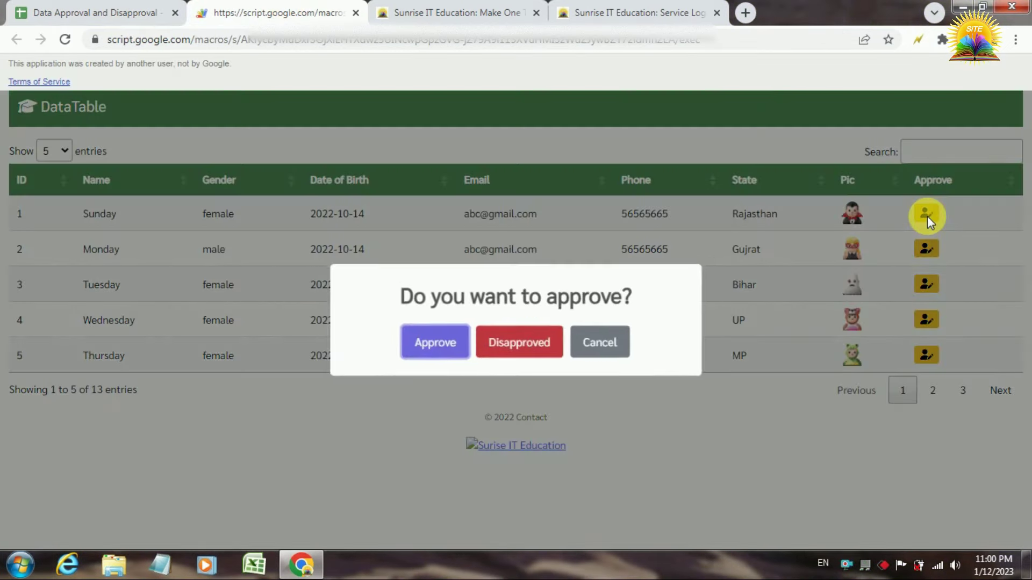
click(442, 353)
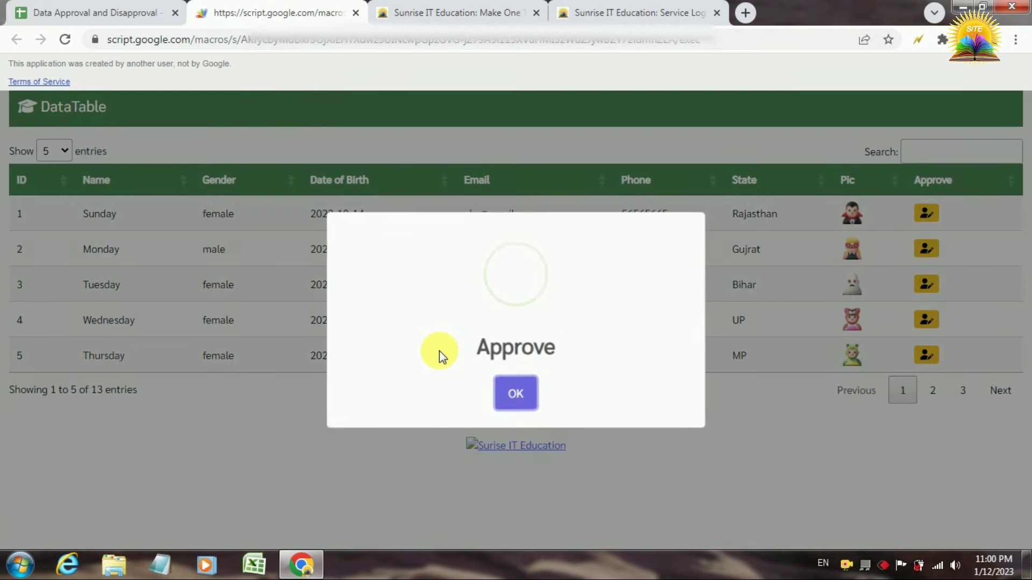
click(513, 390)
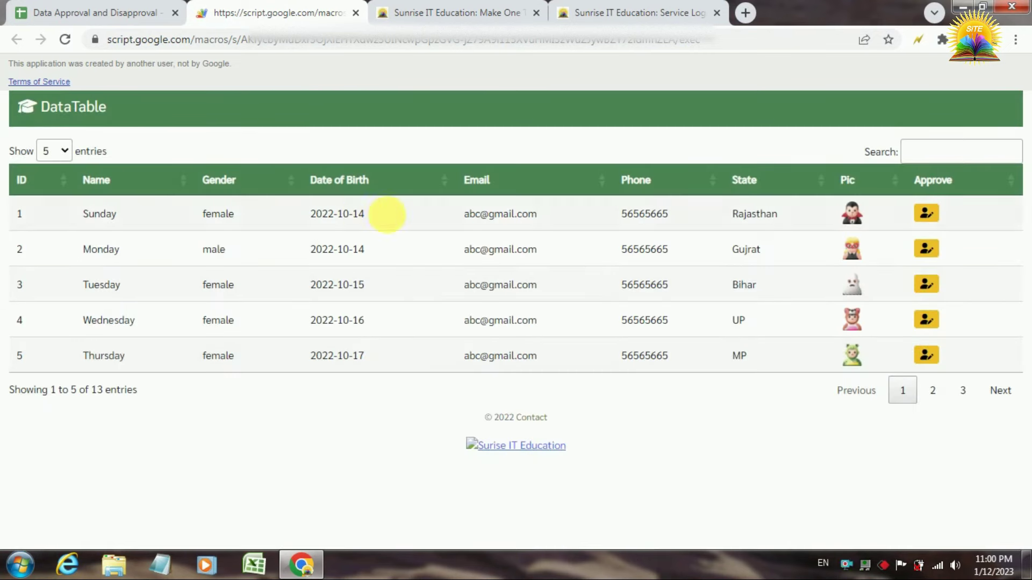
click(97, 13)
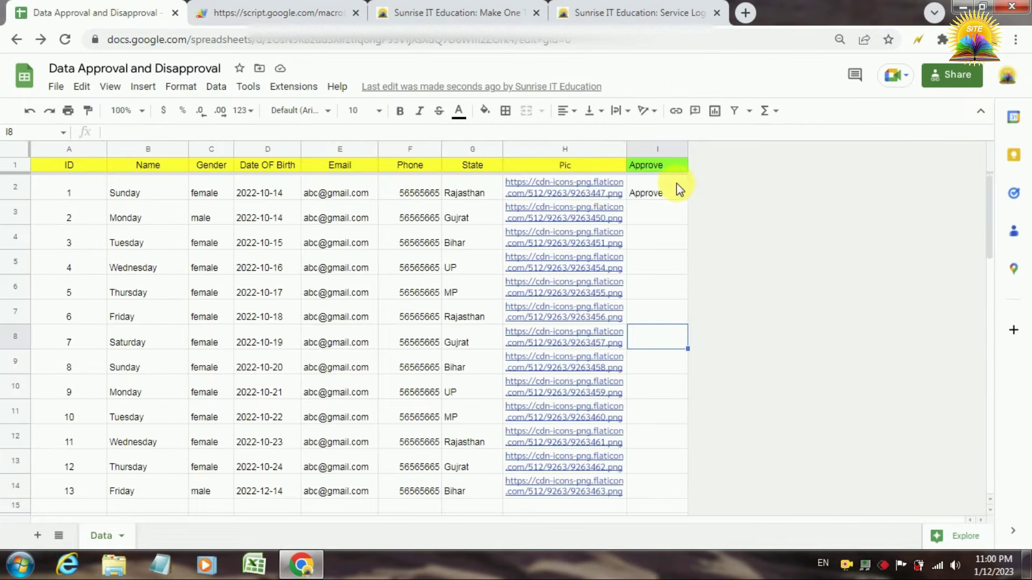
click(670, 197)
Set the record with ID 2 to Disapproved in the web app and check the spreadsheet's Approve column
click(279, 12)
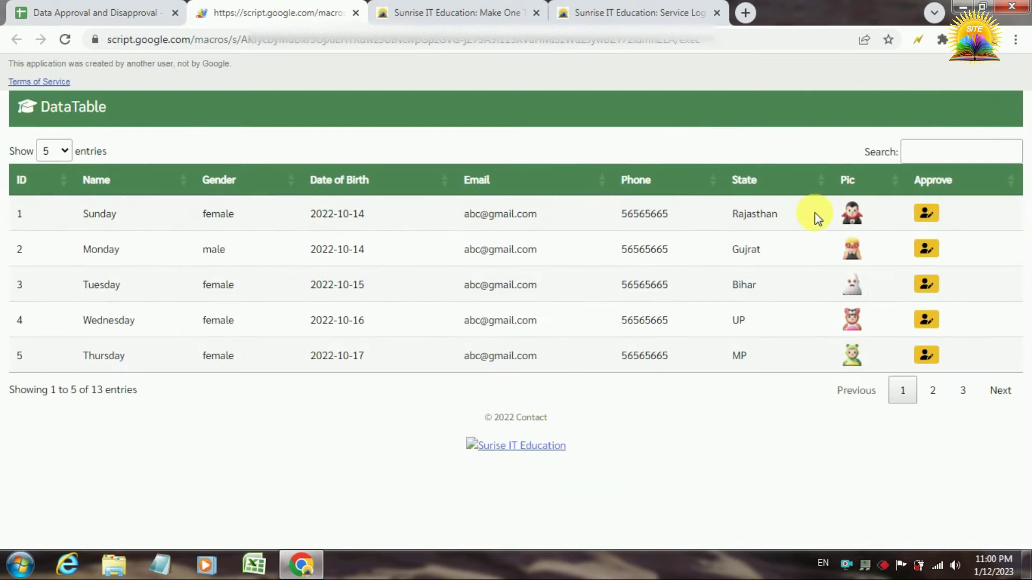
click(927, 250)
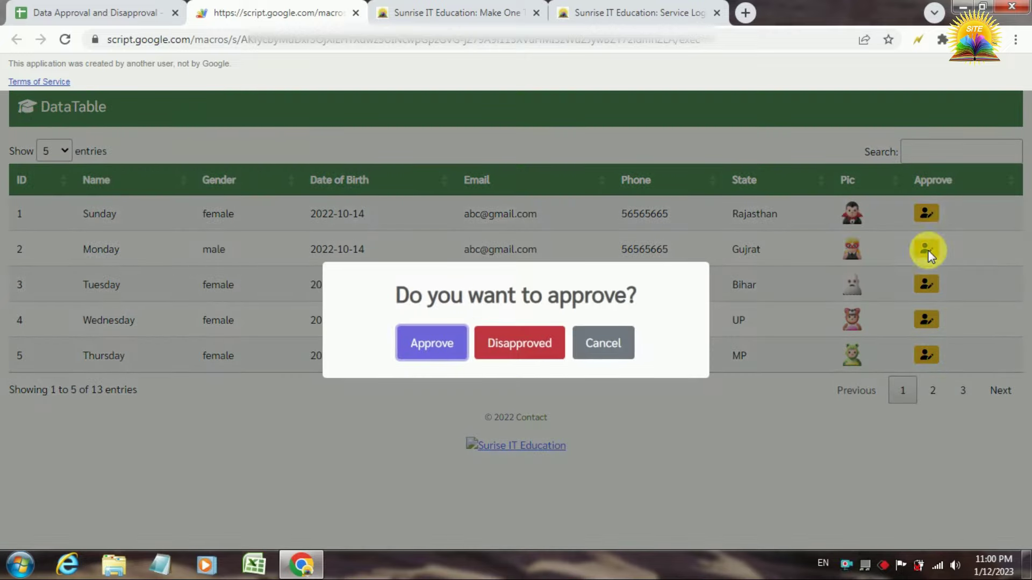
click(524, 350)
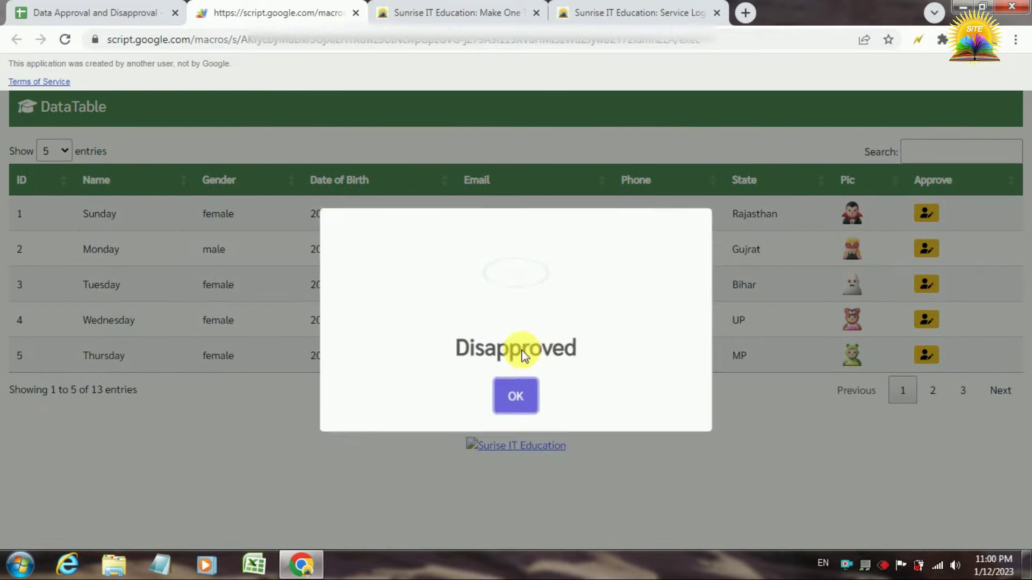
click(527, 395)
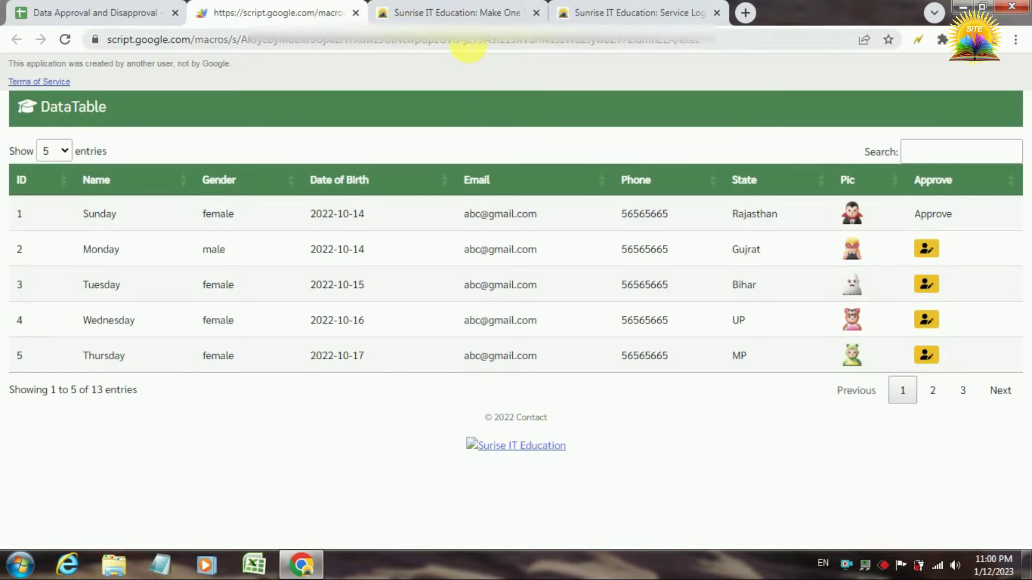
click(148, 8)
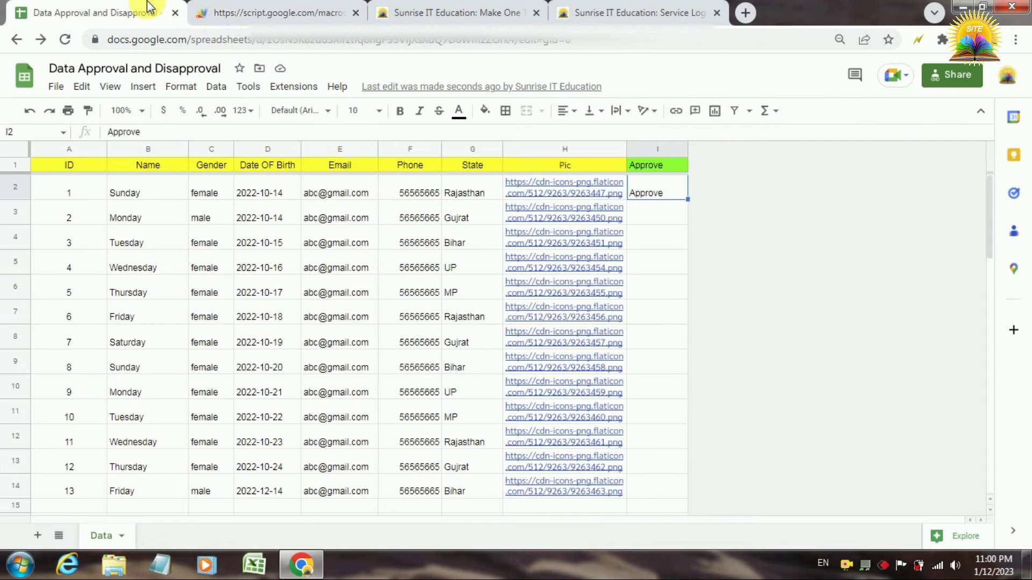
Approve the record with ID 3 in the web app and check its Approve cell in the spreadsheet
click(279, 13)
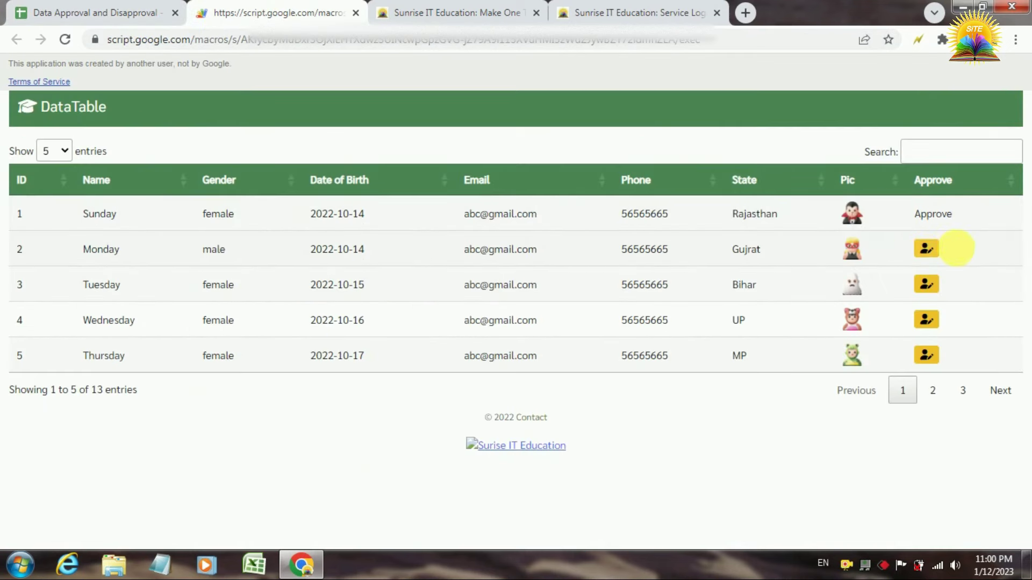
click(935, 288)
click(437, 341)
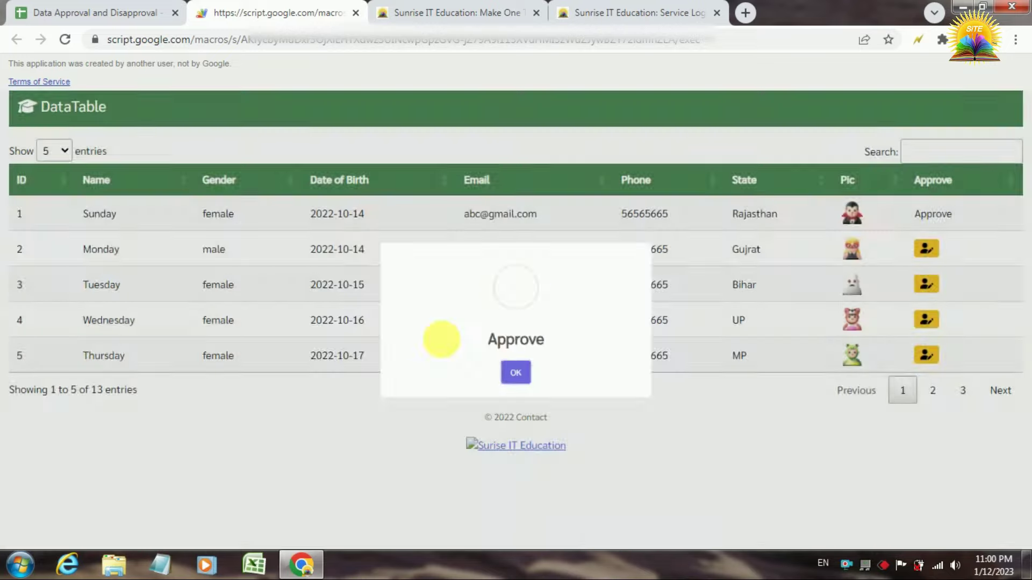
click(525, 398)
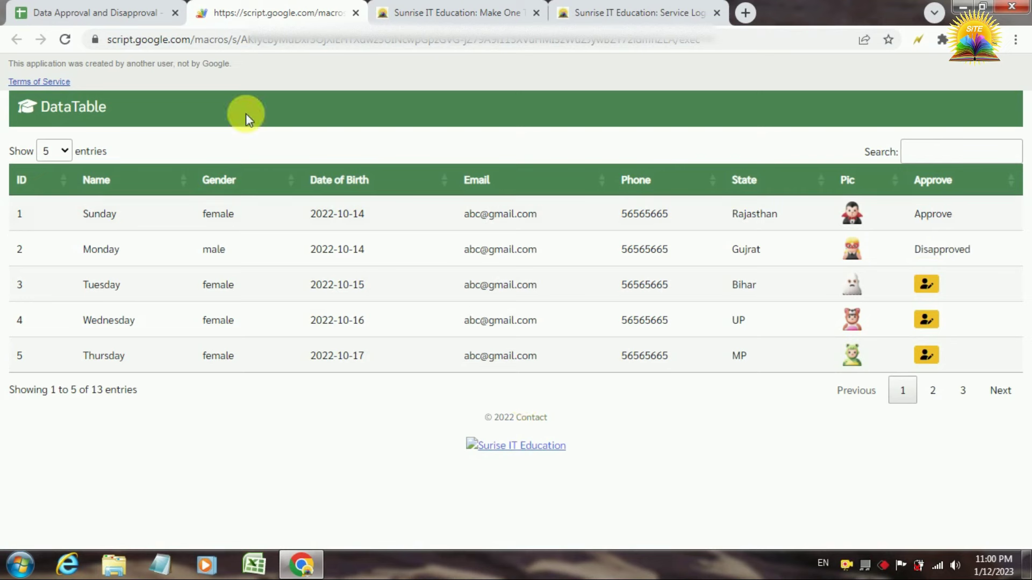
click(84, 7)
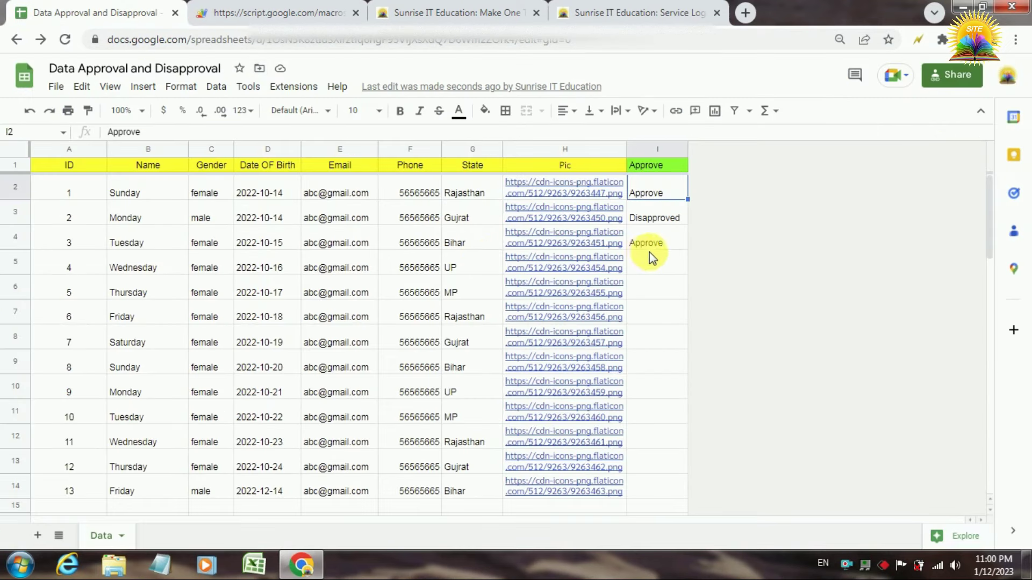
Follow the "Click to Get Google Sheet With Source Code" link in the Service 93 blog post
click(339, 10)
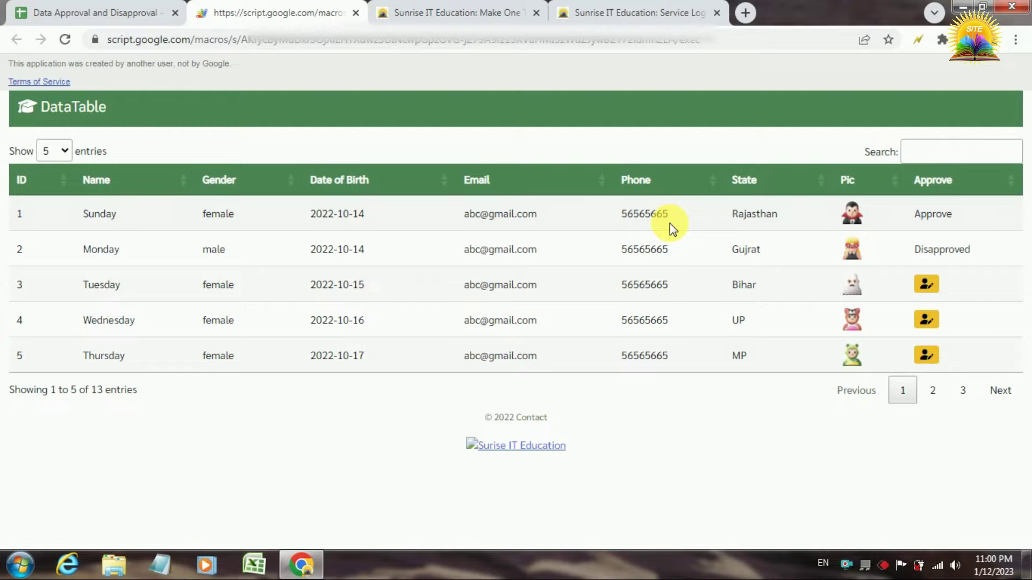
click(472, 7)
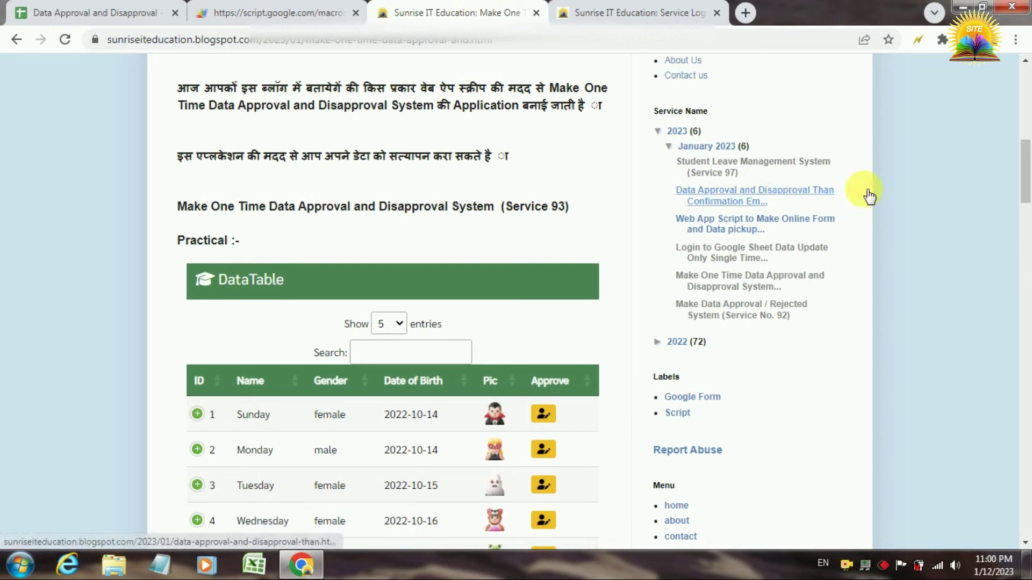
scroll(1029, 185, up, 1)
mouse_move(1029, 185)
mouse_down()
mouse_move(1029, 156)
mouse_move(1029, 175)
mouse_up()
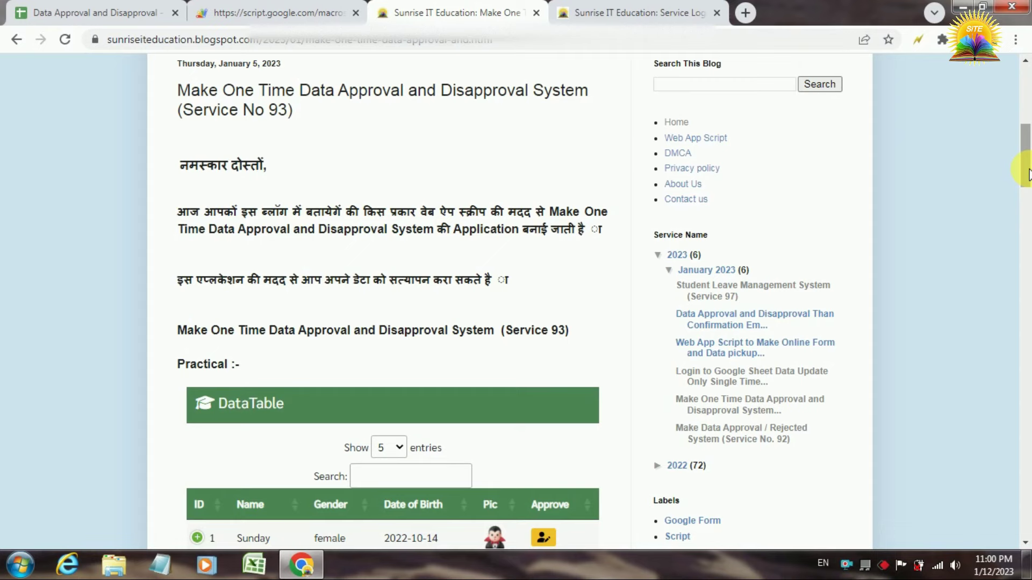
drag(1029, 175, 1028, 264)
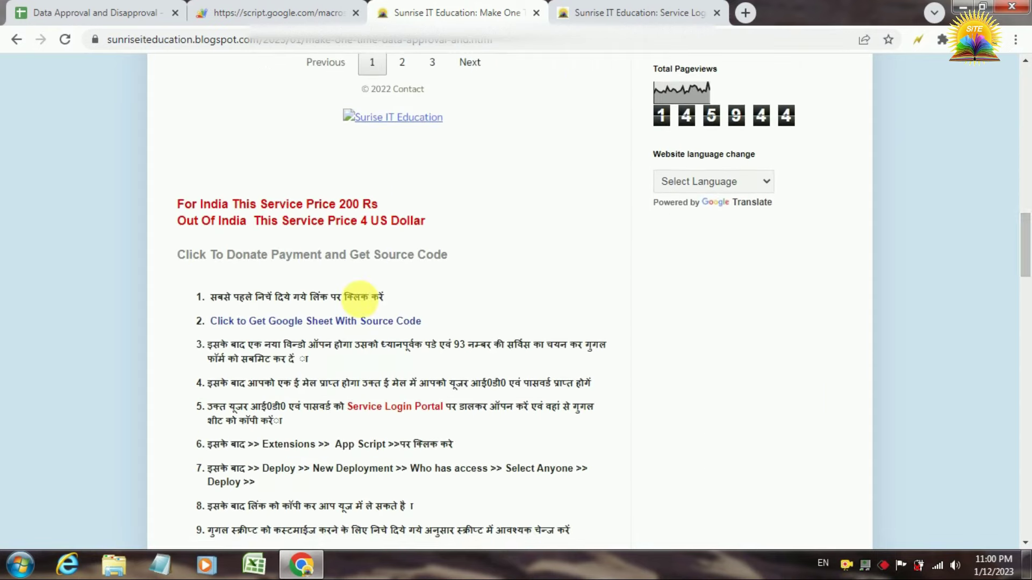
click(300, 324)
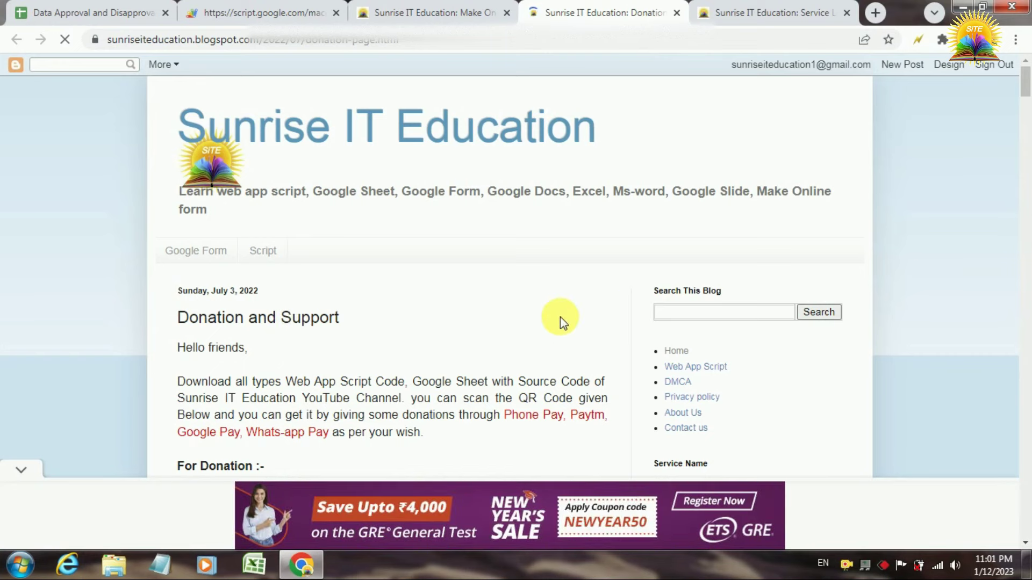
Collapse the advertisement banner and find the Donation/Registration form on the donation page
click(23, 469)
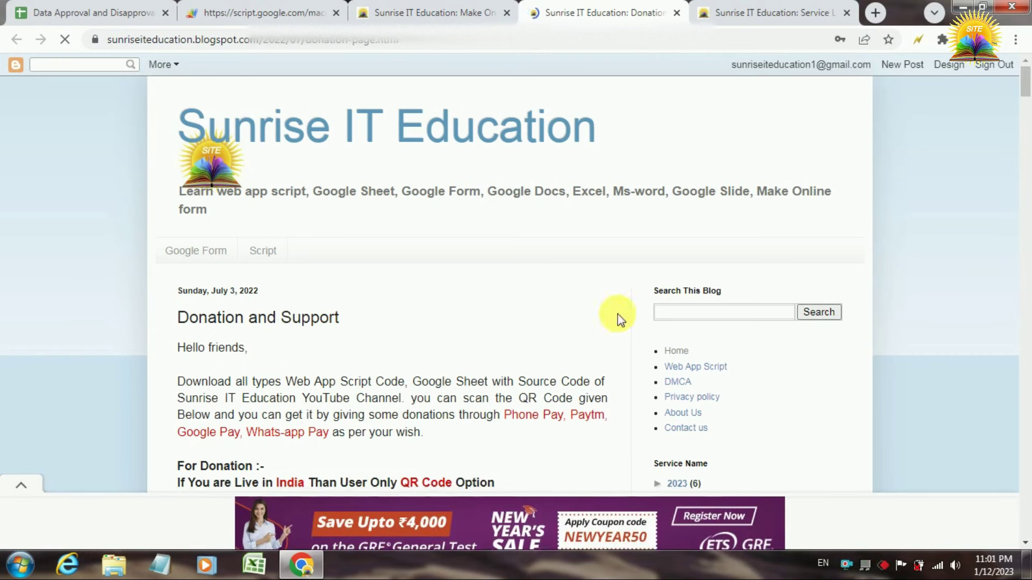
drag(1025, 85, 1025, 299)
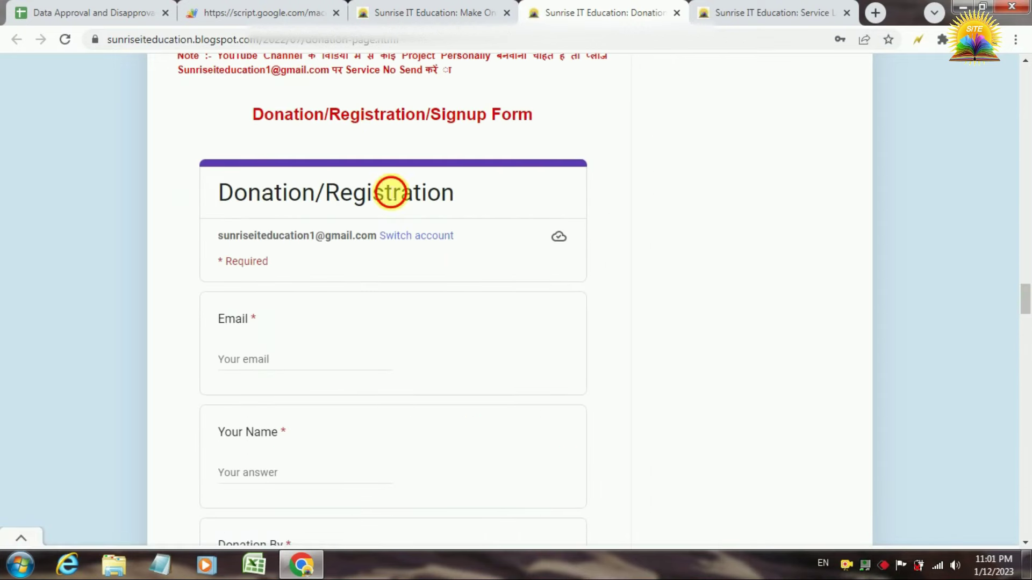
drag(386, 192, 460, 202)
click(462, 295)
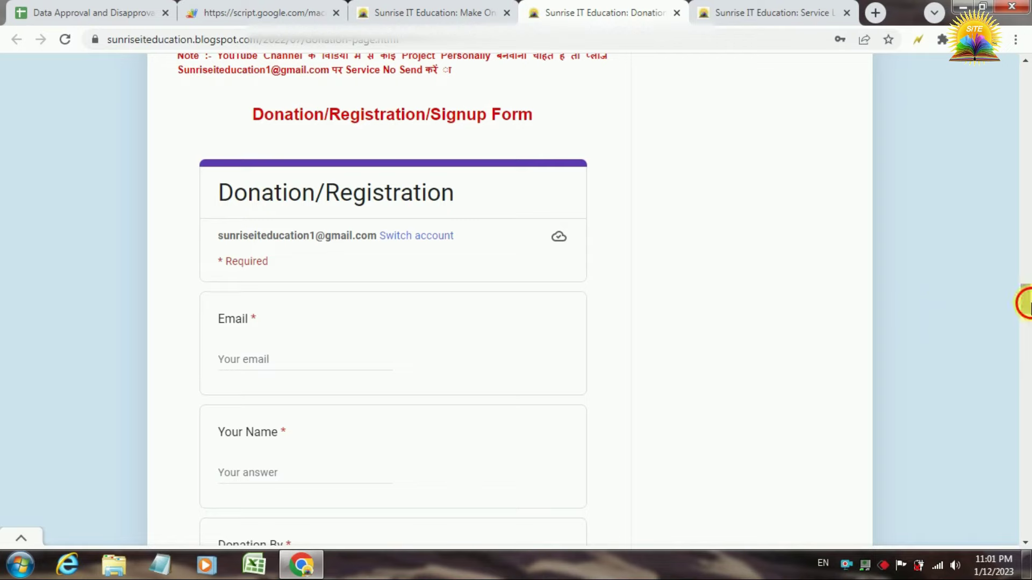
Select service "93 :-Make One Time Approval and Disapproval Sysytem" in the Donation/Registration form
drag(1026, 303, 1024, 343)
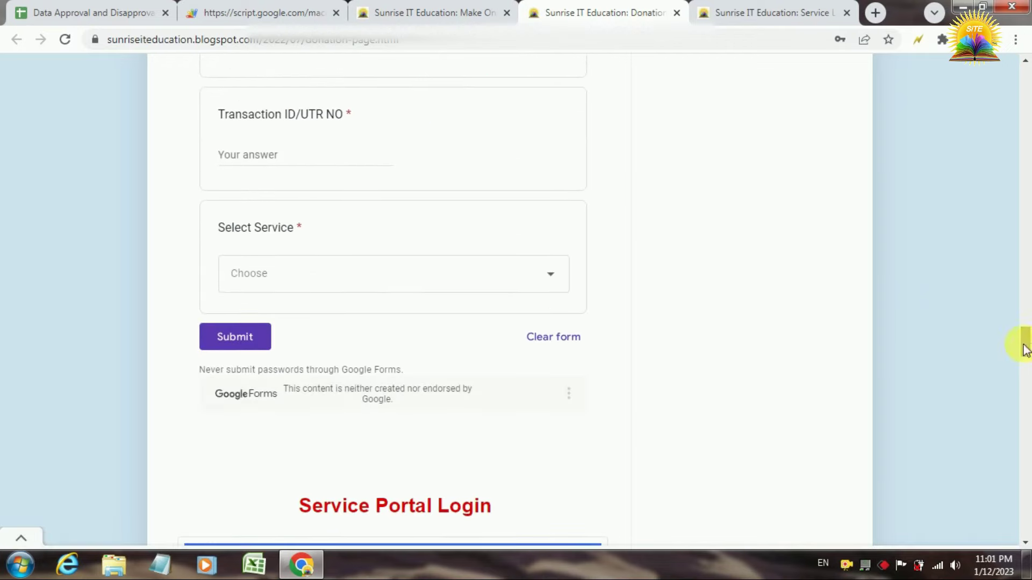
click(459, 280)
key(Down)
key(Down)
key(Down)
key(Down)
key(Down)
key(Down)
key(Down)
key(Down)
key(Down)
key(Down)
key(Down)
key(Down)
key(Down)
key(Down)
key(Down)
key(Down)
key(Down)
key(Down)
key(Down)
key(Down)
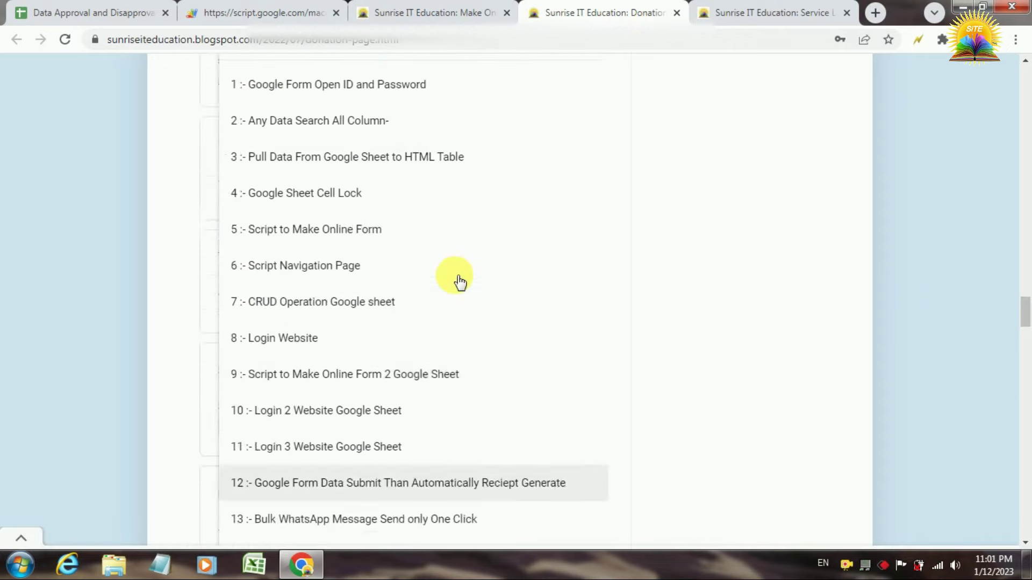
key(Down)
key(Down)
key(Down)
key(Down)
key(Down)
key(Down)
key(Down)
key(Down)
key(Down)
key(Down)
key(Down)
key(Down)
key(Down)
key(Down)
key(Down)
key(Down)
key(Down)
key(Down)
key(Down)
key(Down)
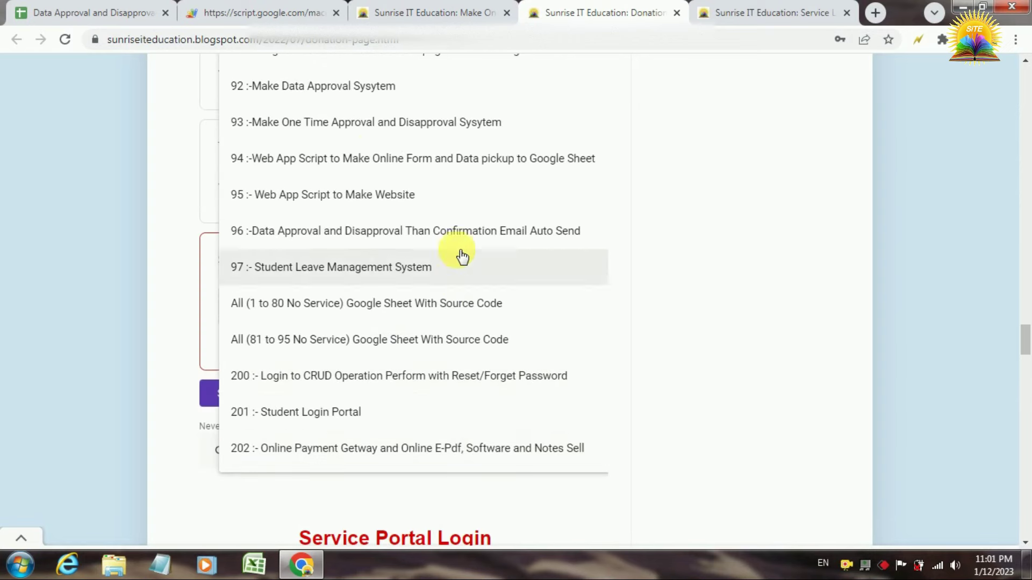
click(307, 133)
click(343, 320)
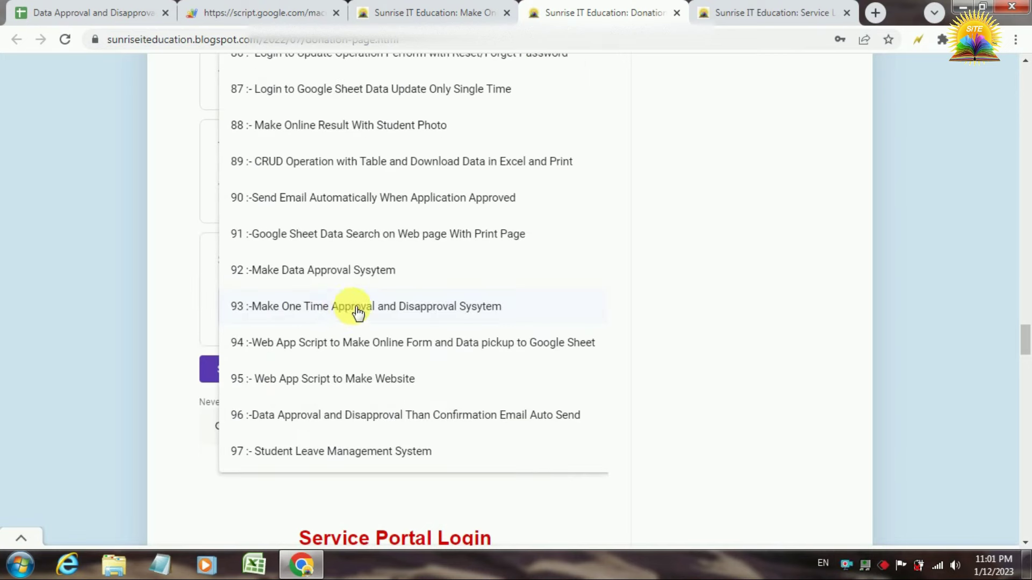
click(446, 312)
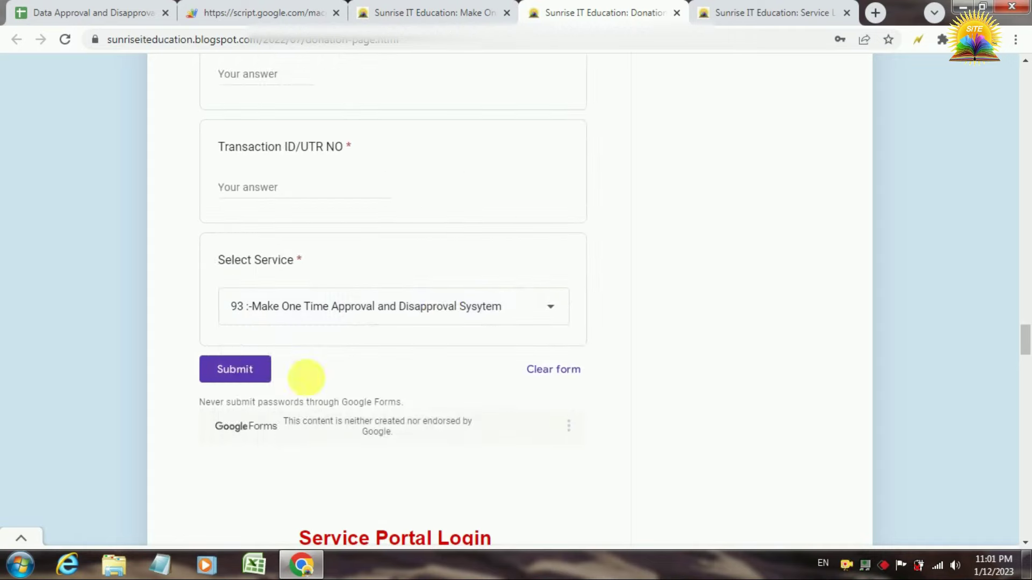
Log in to the Service Login Portal page with the saved user ID and password
drag(1027, 339, 1028, 358)
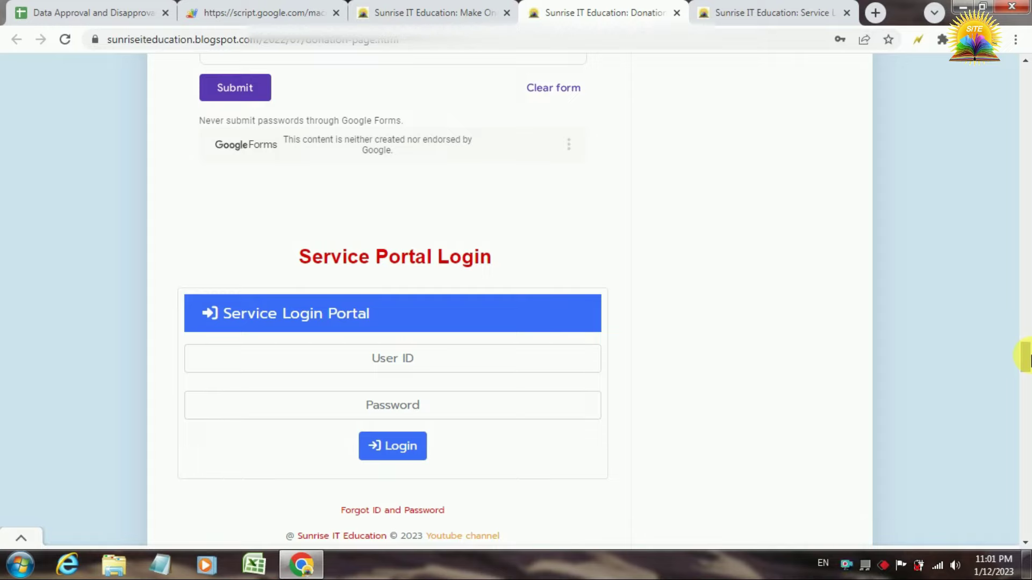
mouse_move(1028, 357)
mouse_down()
mouse_move(1027, 387)
mouse_move(1027, 356)
mouse_up()
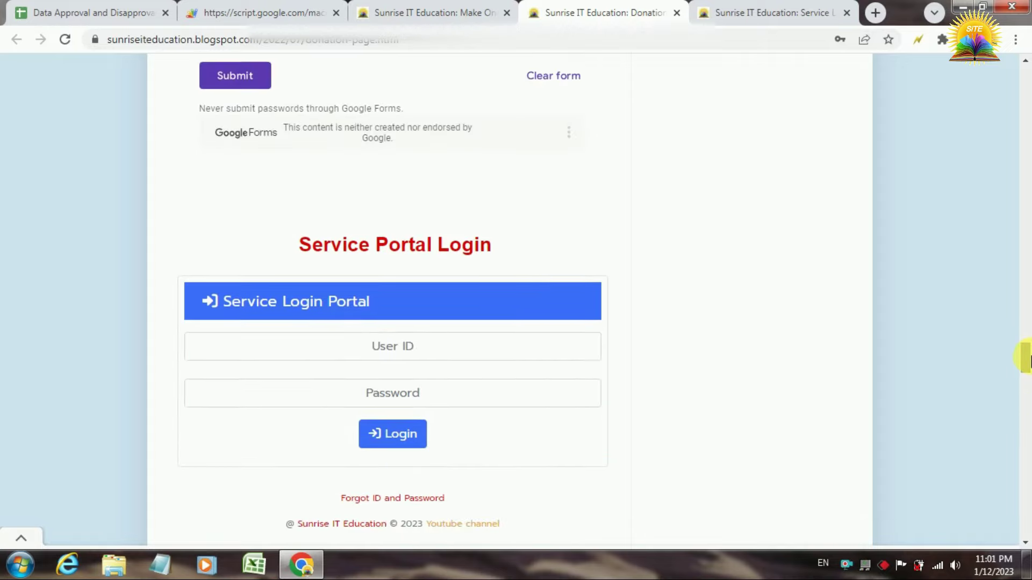
click(783, 11)
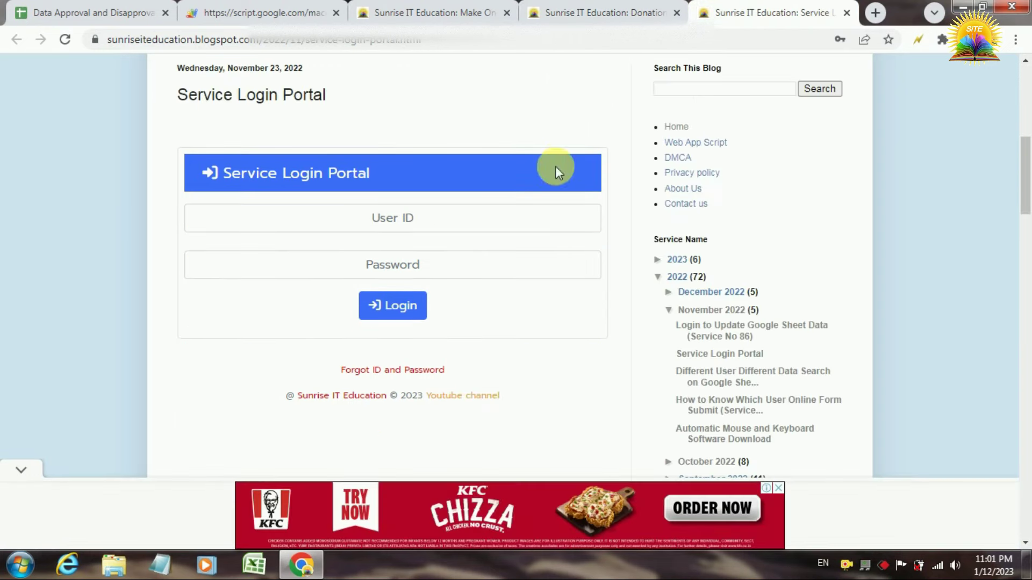
click(533, 225)
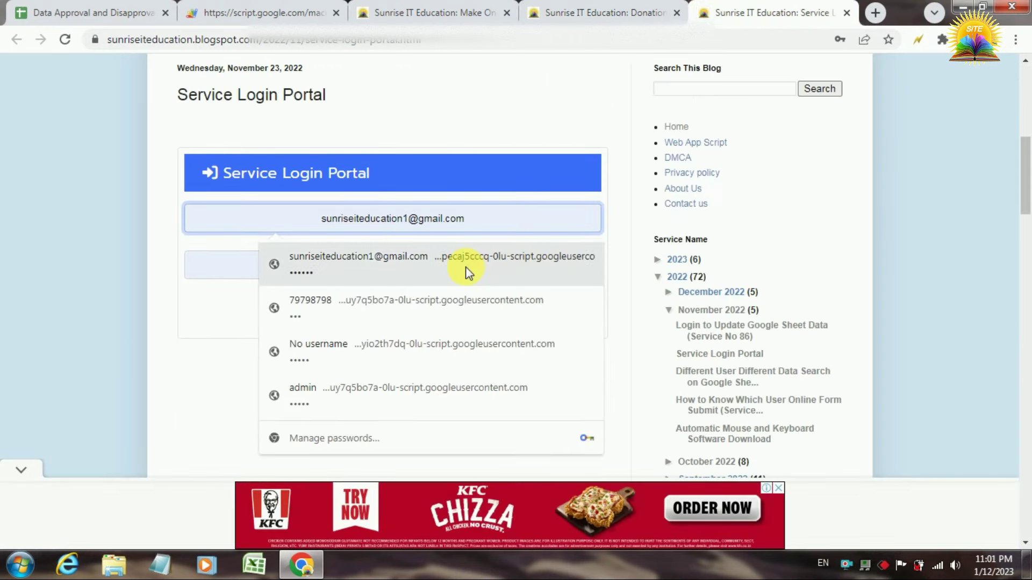
click(466, 273)
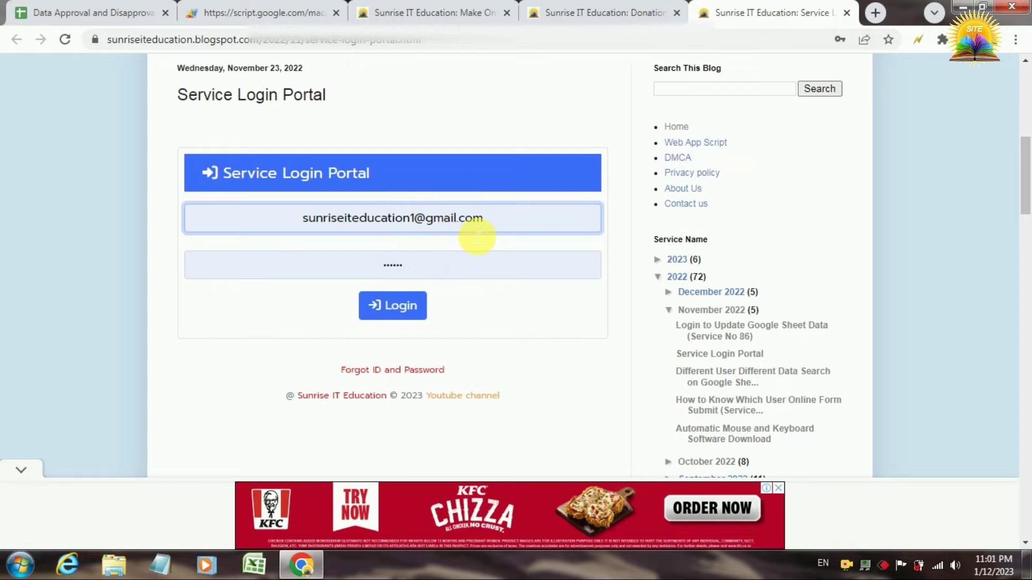
click(397, 313)
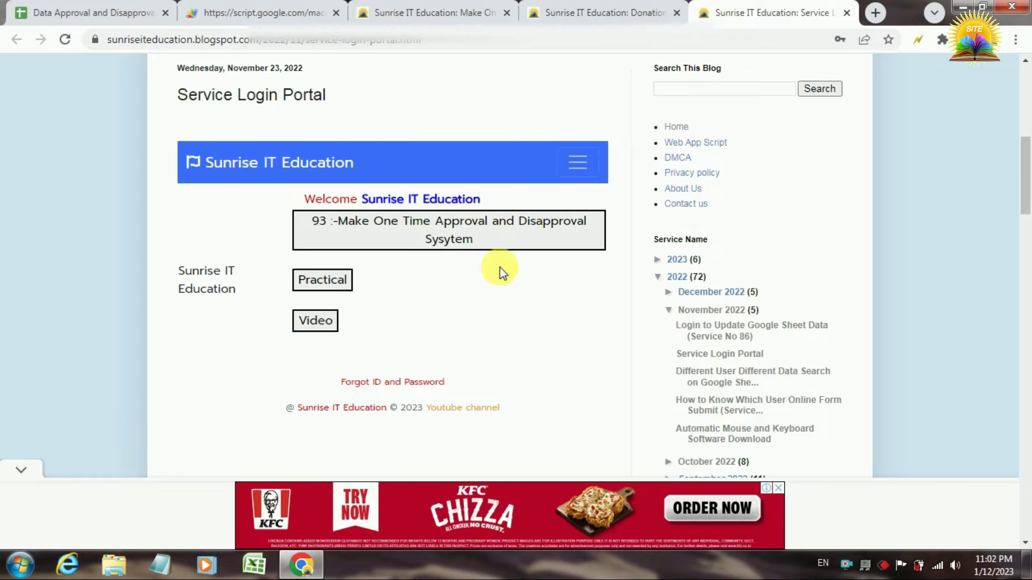
Make a copy of the service 93 Data Approval and Disapproval spreadsheet and close the original spreadsheet and old web app pages
click(460, 240)
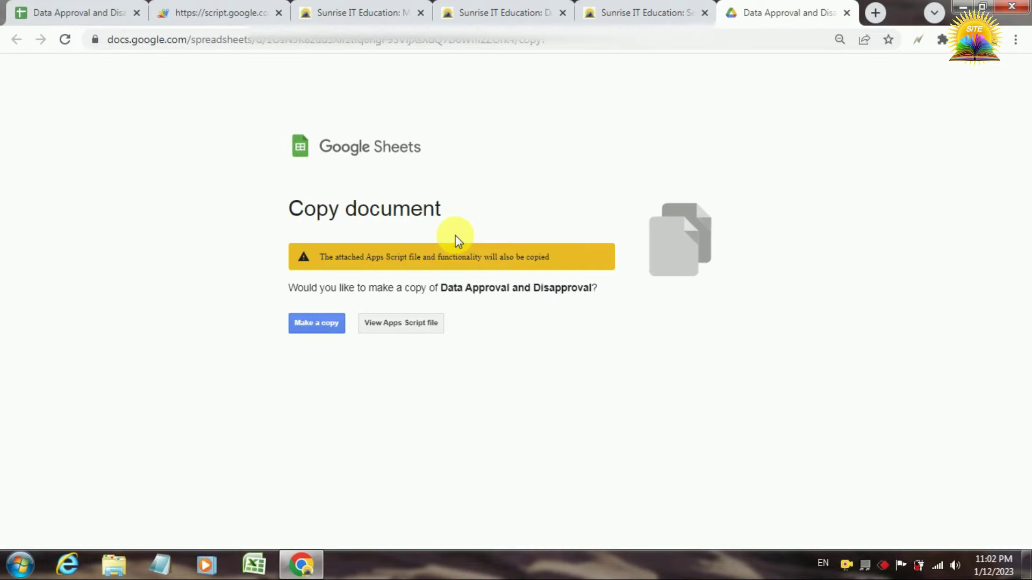
click(316, 323)
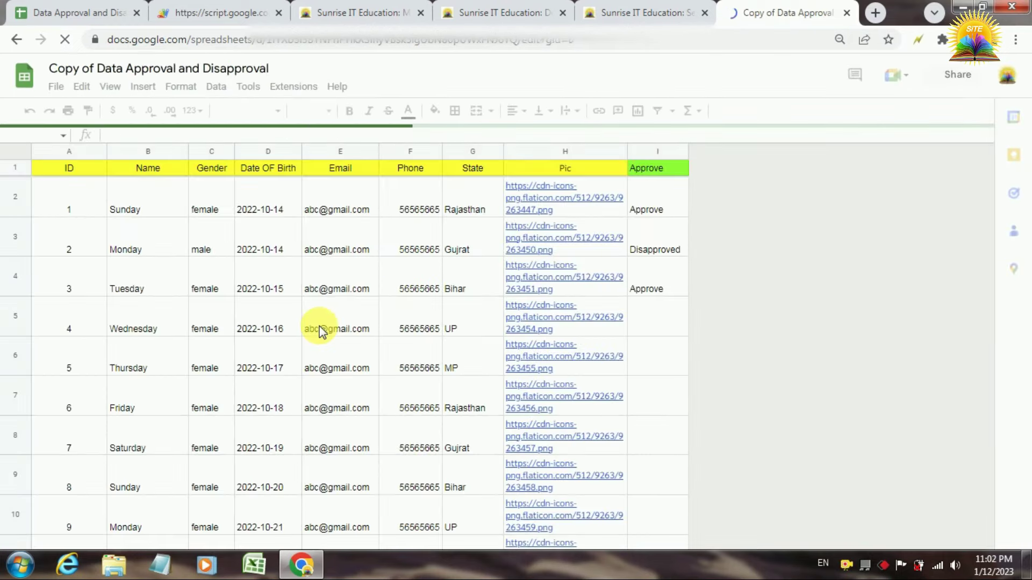
click(137, 13)
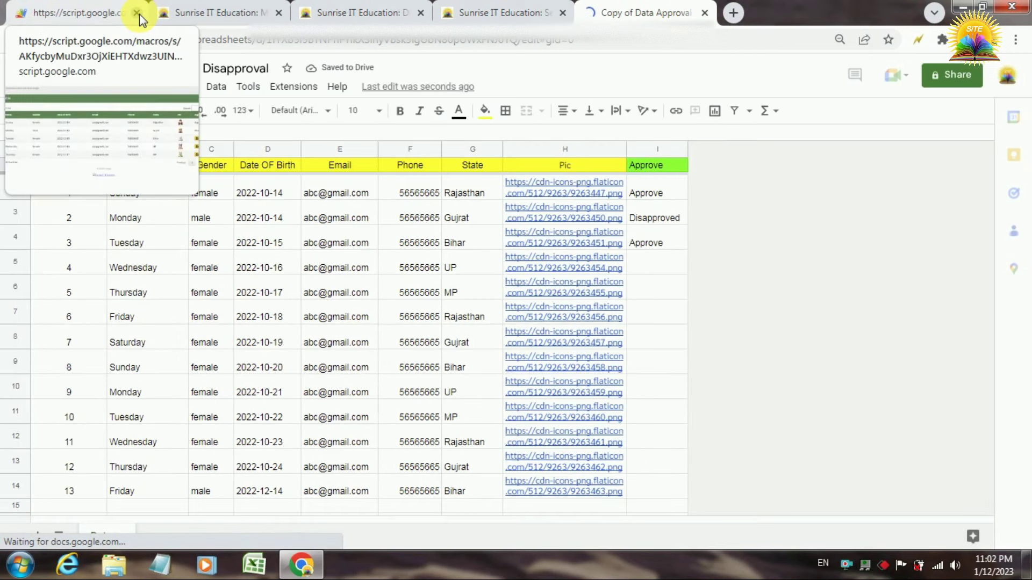
click(138, 14)
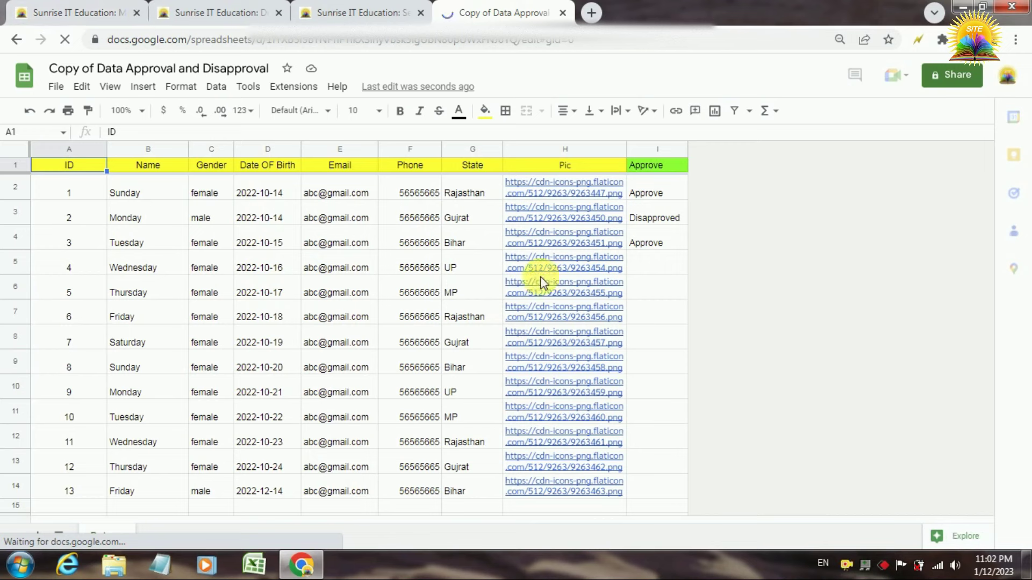
mouse_move(550, 306)
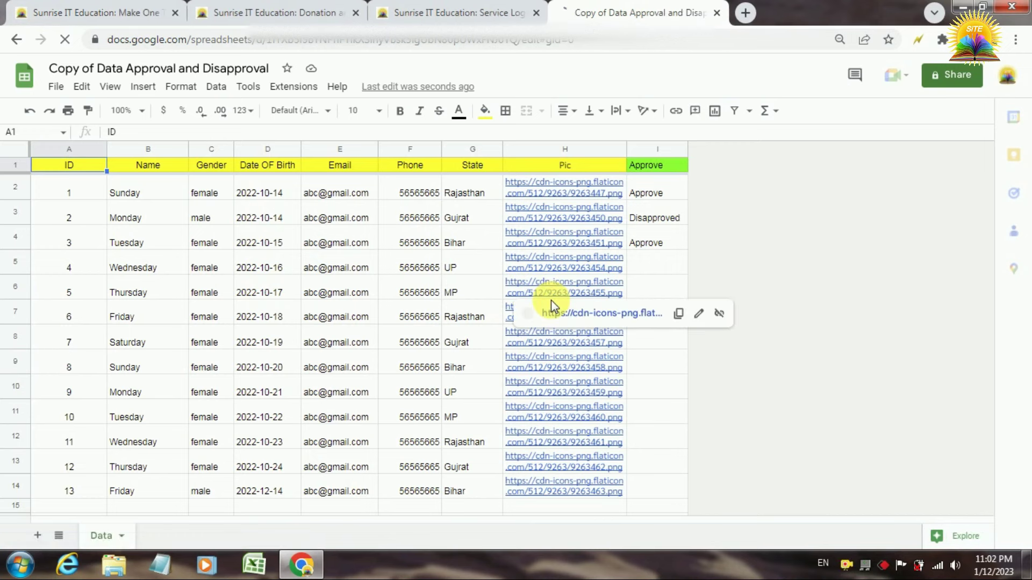
Open the Apps Script project attached to the copied spreadsheet
click(483, 251)
click(283, 92)
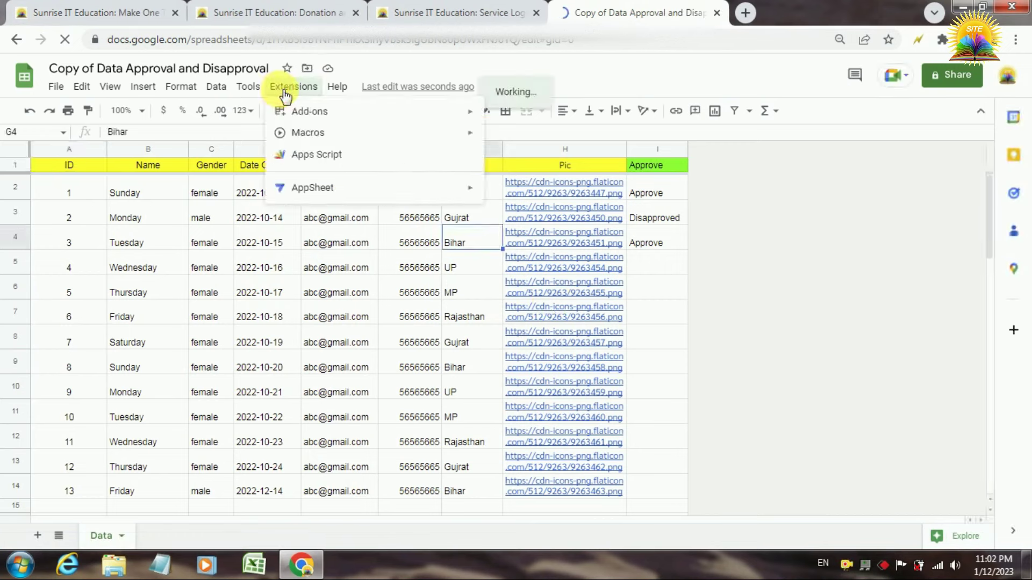
click(323, 158)
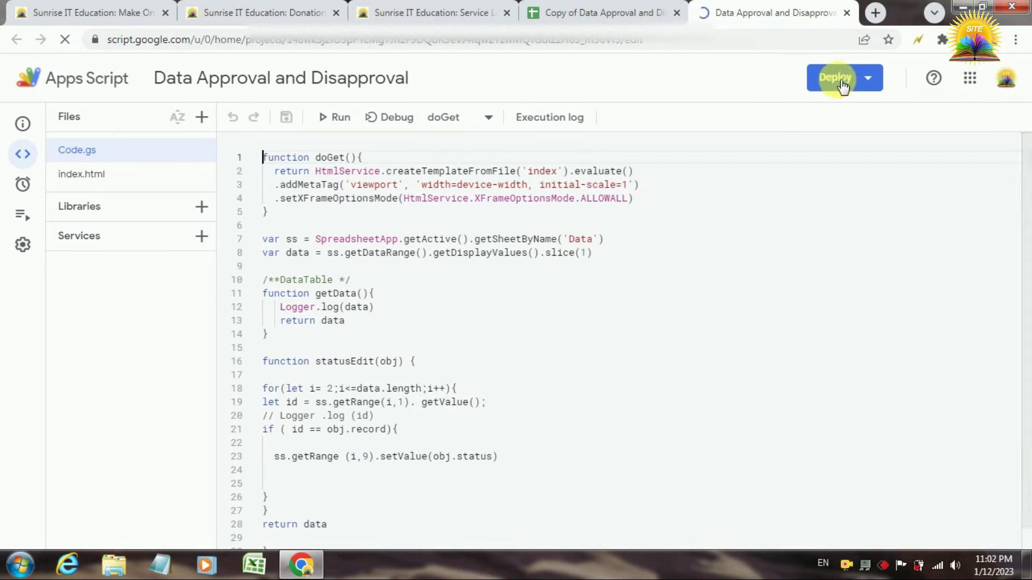
Deploy the script as a new web app deployment with access set to Anyone
click(845, 85)
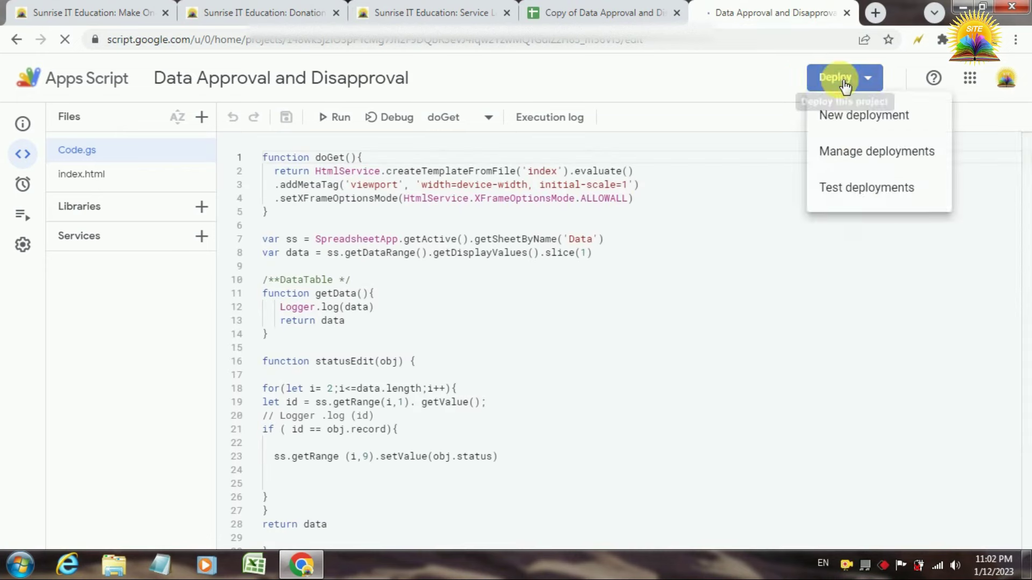
click(854, 117)
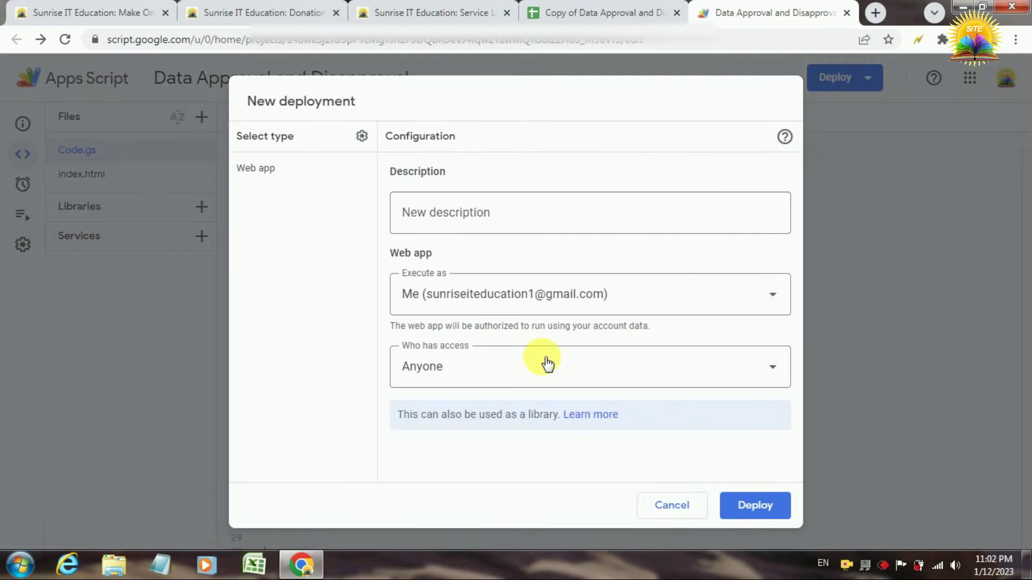
click(552, 368)
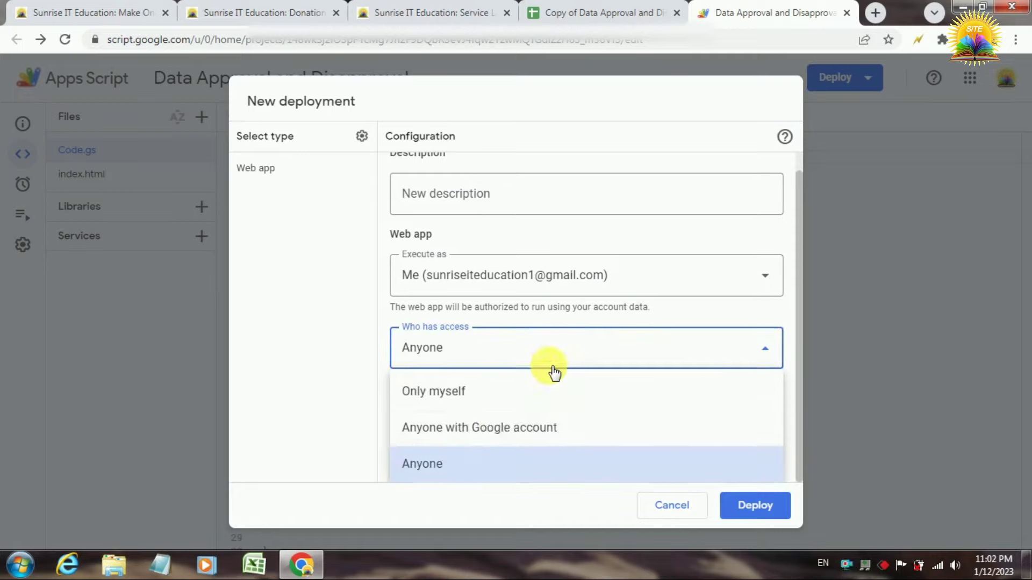
click(491, 462)
click(754, 505)
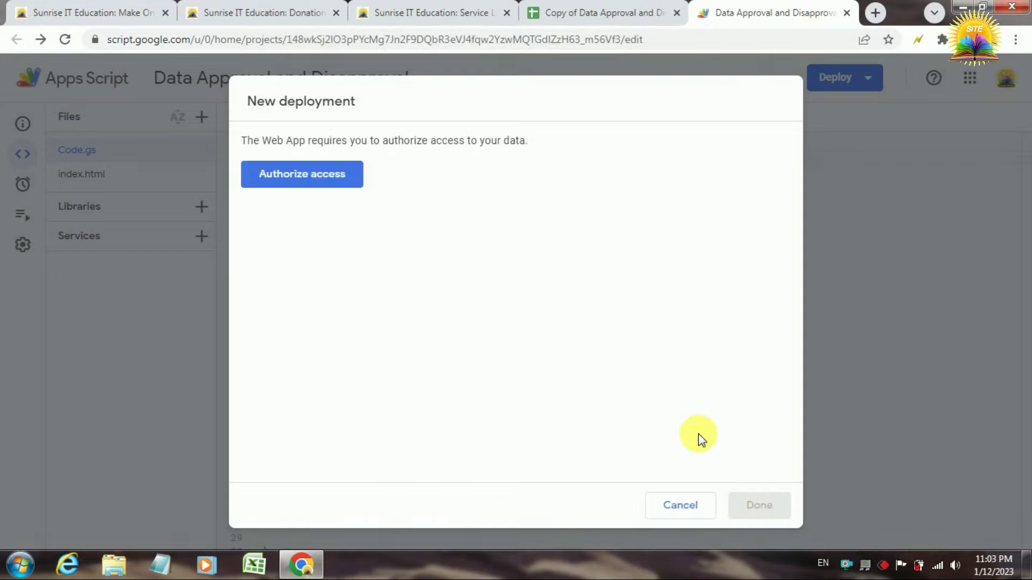
Authorize the Data Approval and Disapproval script with the Google account, continuing past the unverified-app warning and allowing spreadsheet access
click(308, 183)
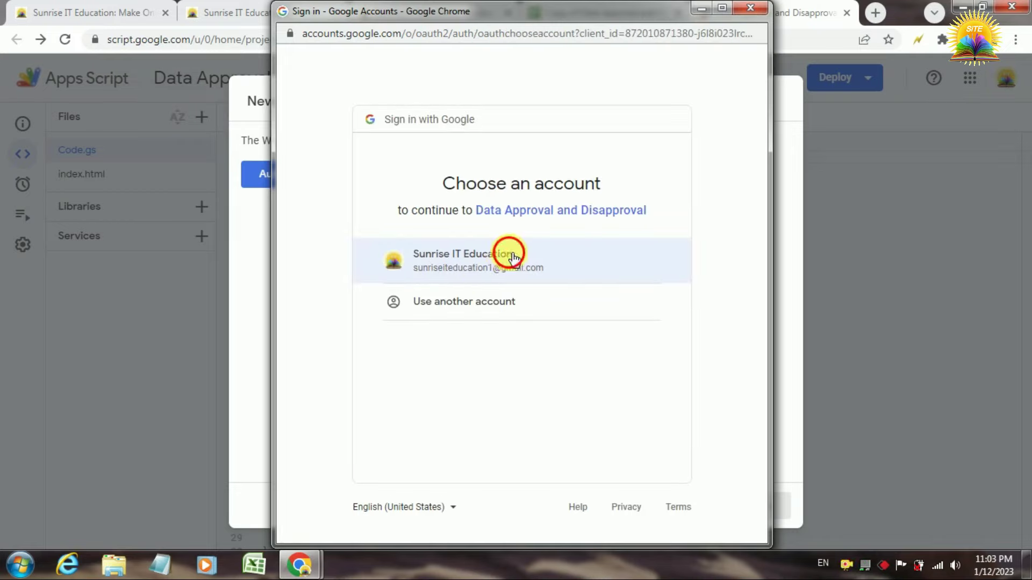
click(507, 257)
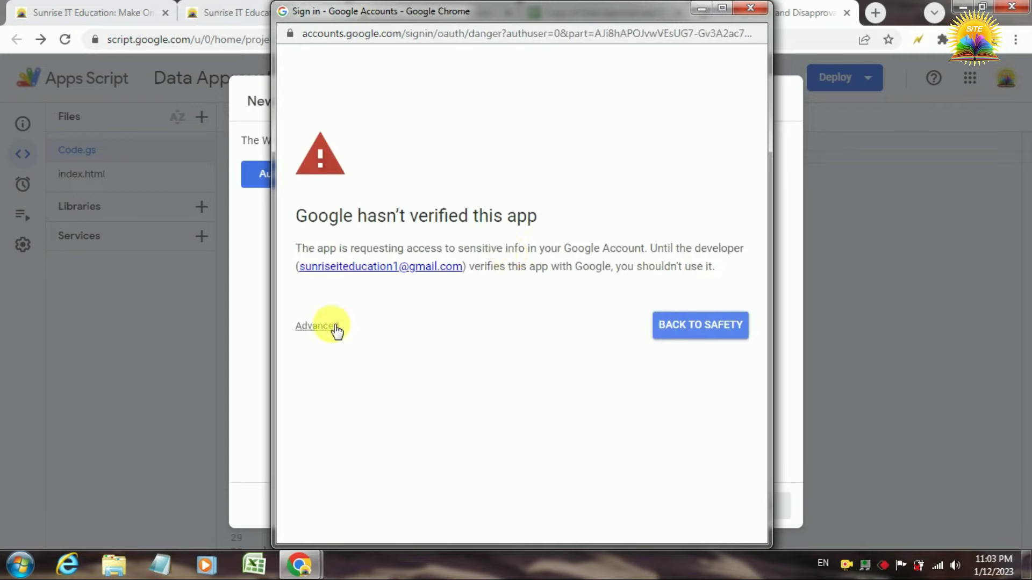
click(334, 326)
click(368, 436)
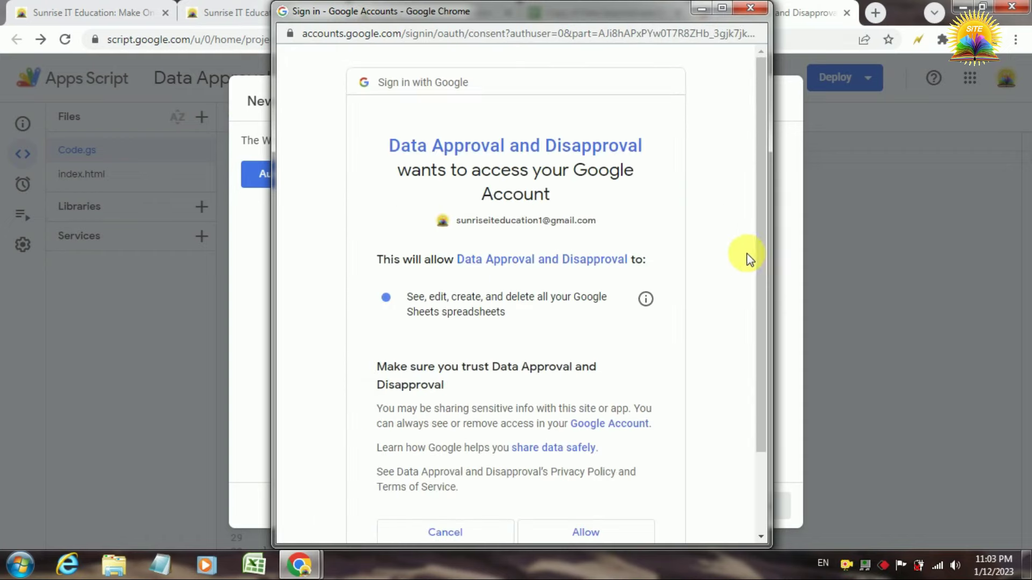
drag(755, 261, 761, 338)
click(595, 442)
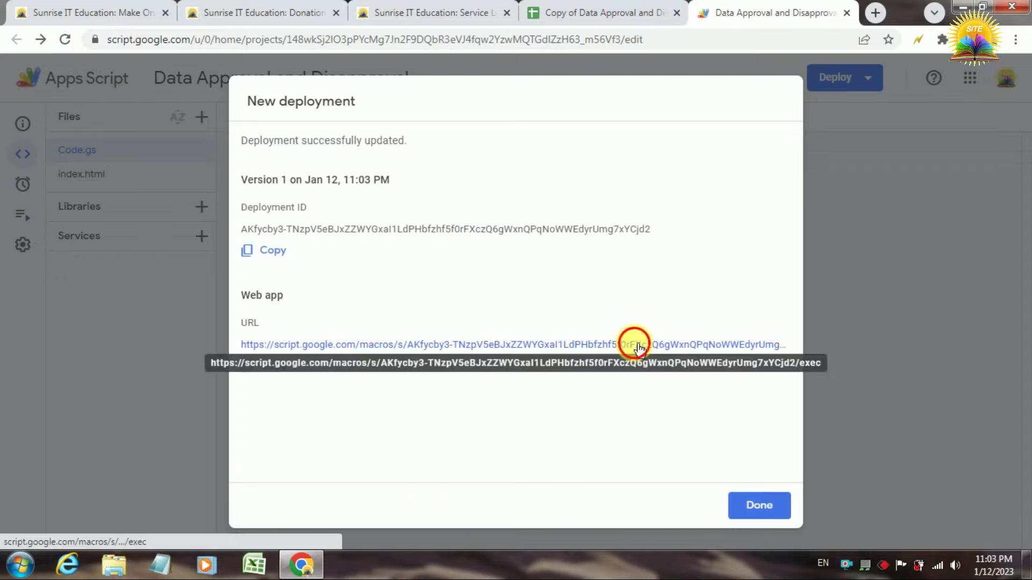
Open the deployed web app's URL and close the New deployment dialog in the script project
click(637, 346)
click(621, 7)
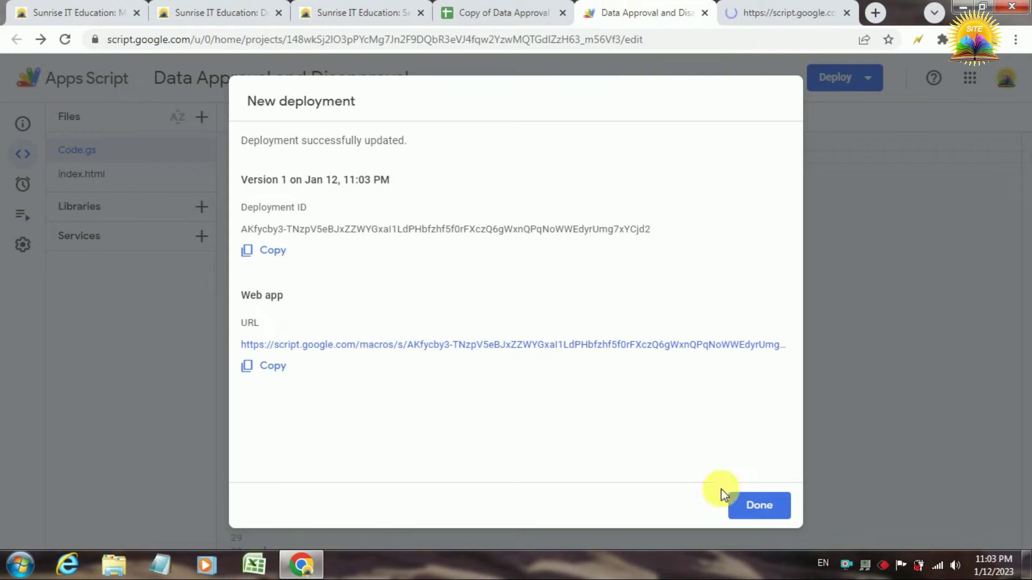
click(747, 508)
click(756, 7)
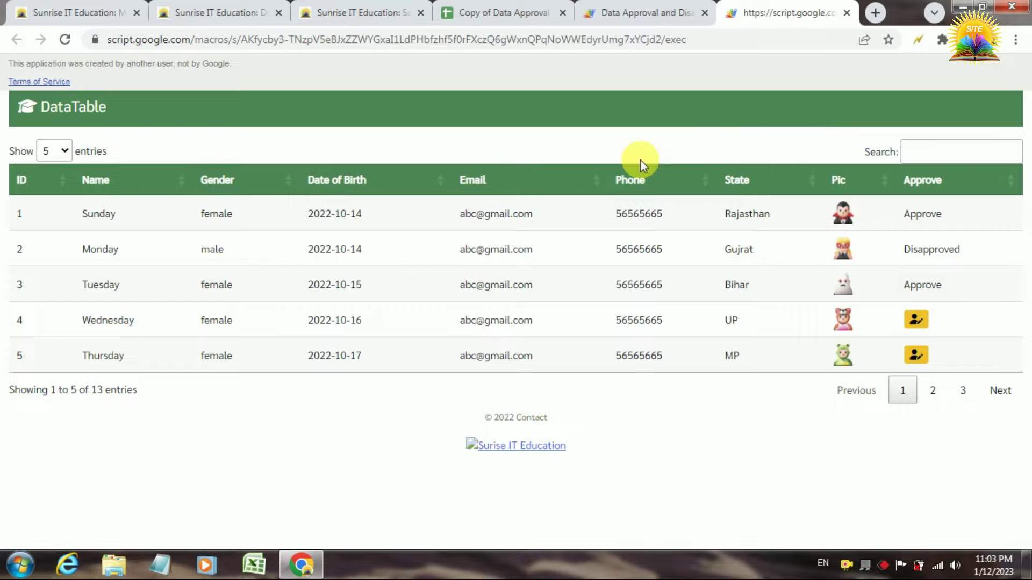
Approve the record with ID 4 in the web app and check its Approve cell in the copied spreadsheet
click(920, 329)
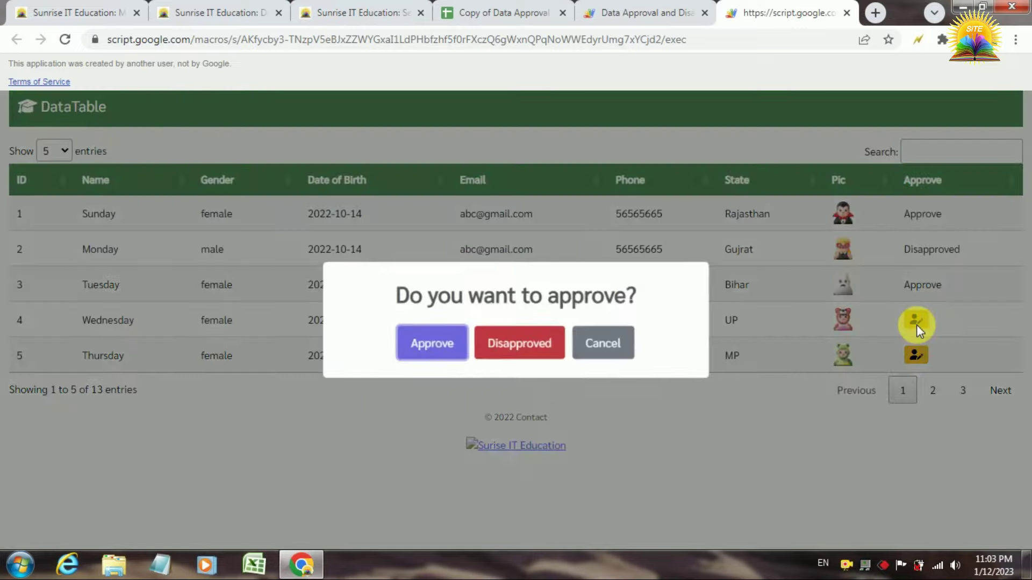
click(438, 349)
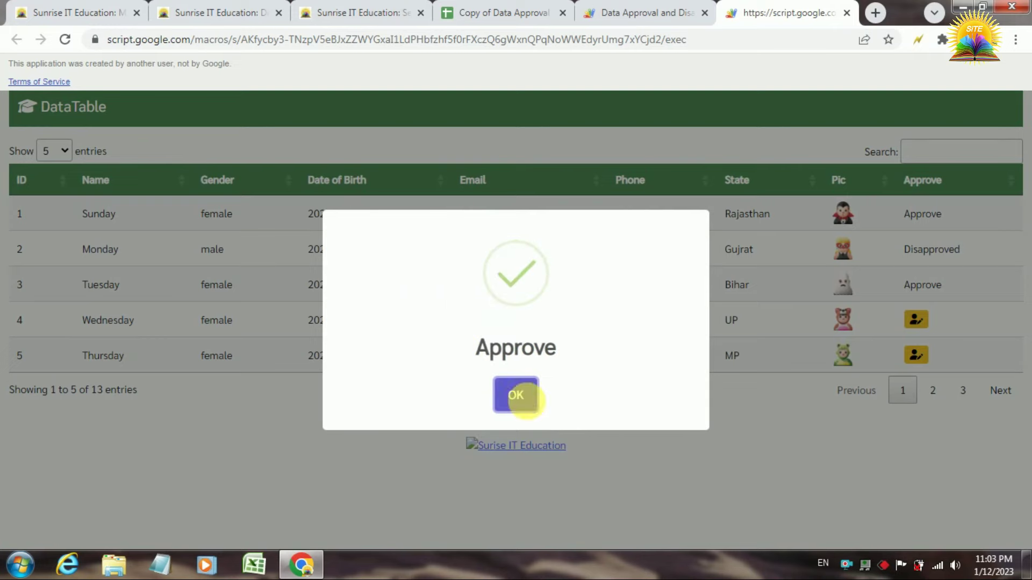
click(516, 395)
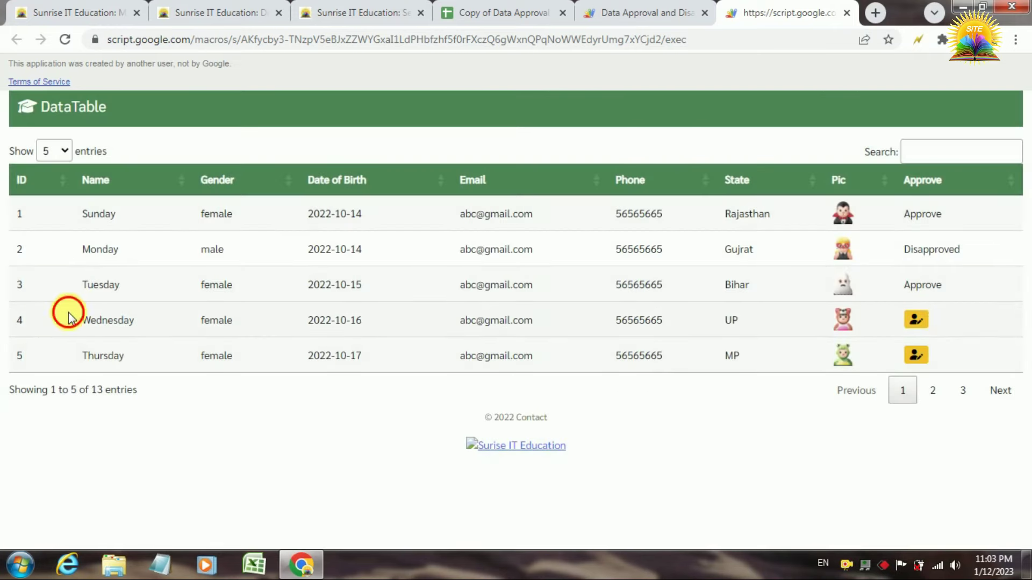
drag(69, 317, 157, 322)
click(504, 13)
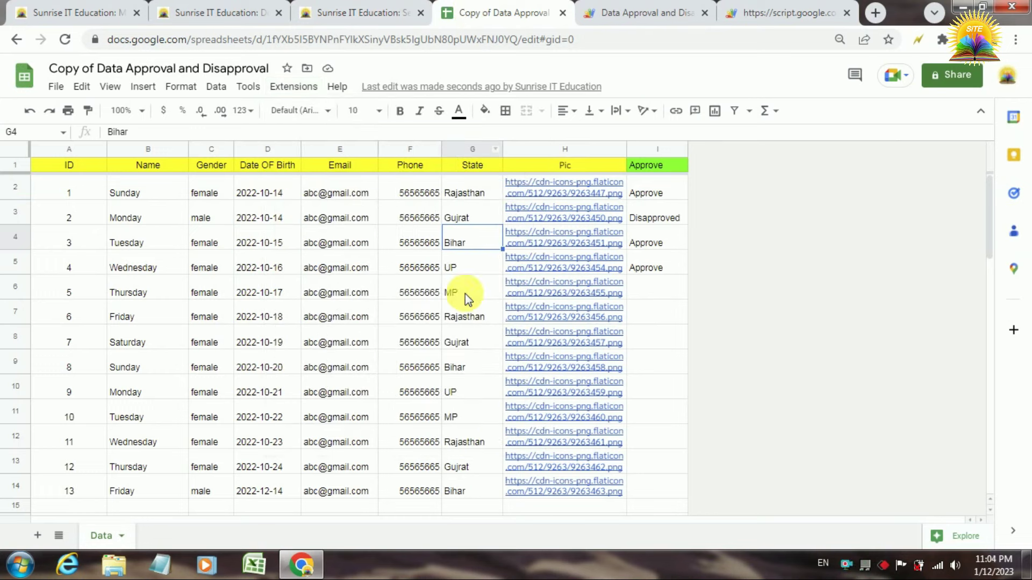
click(662, 273)
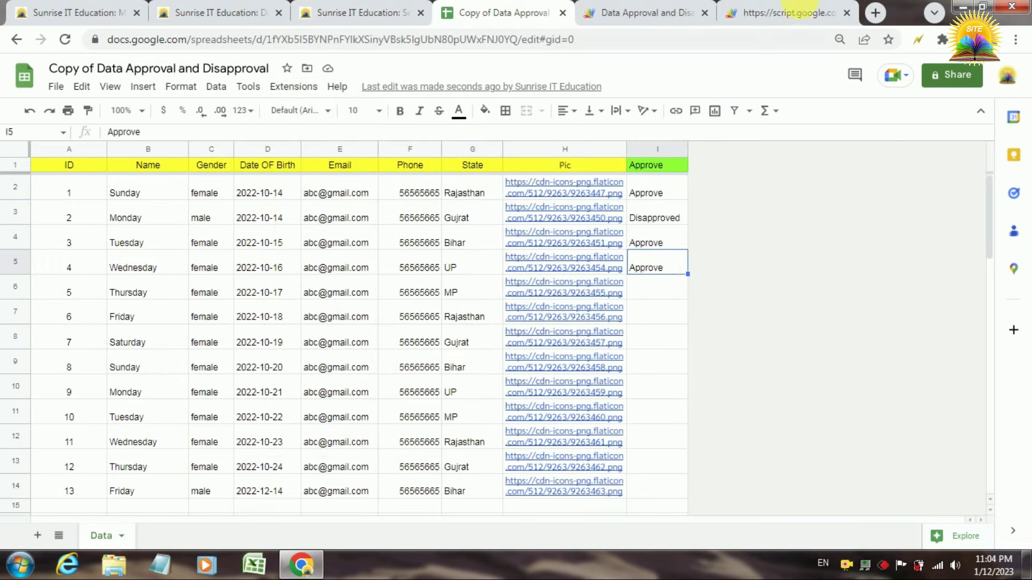
Disapprove the record with ID 5 in the web app and check its Approve cell in the copied spreadsheet
click(803, 8)
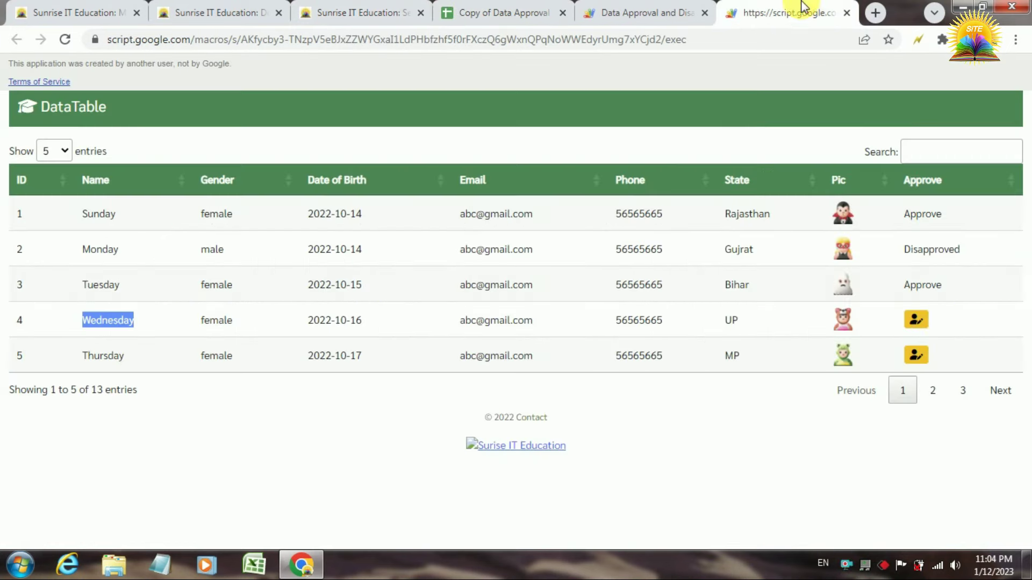
click(920, 356)
click(519, 346)
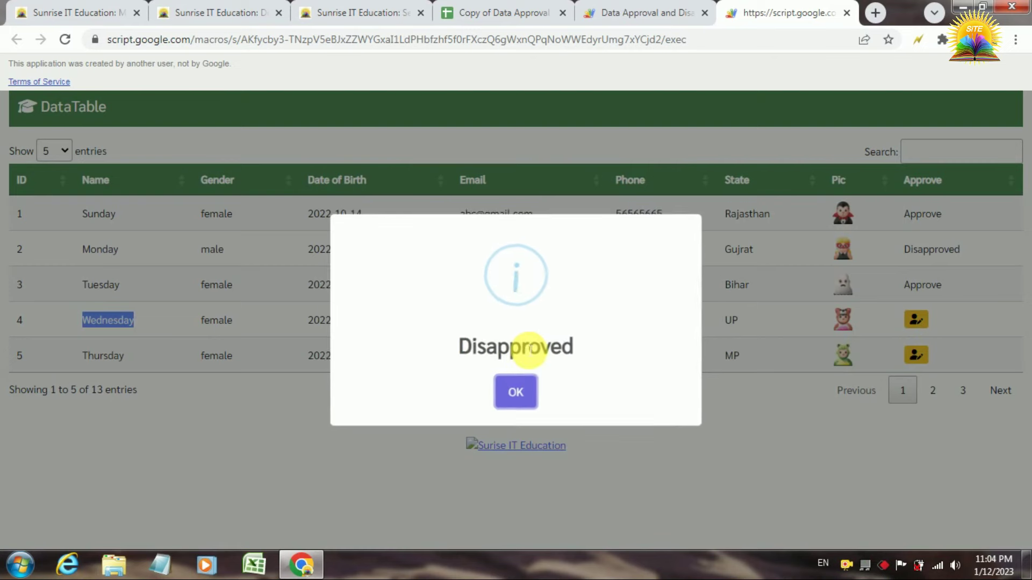
click(515, 392)
click(478, 12)
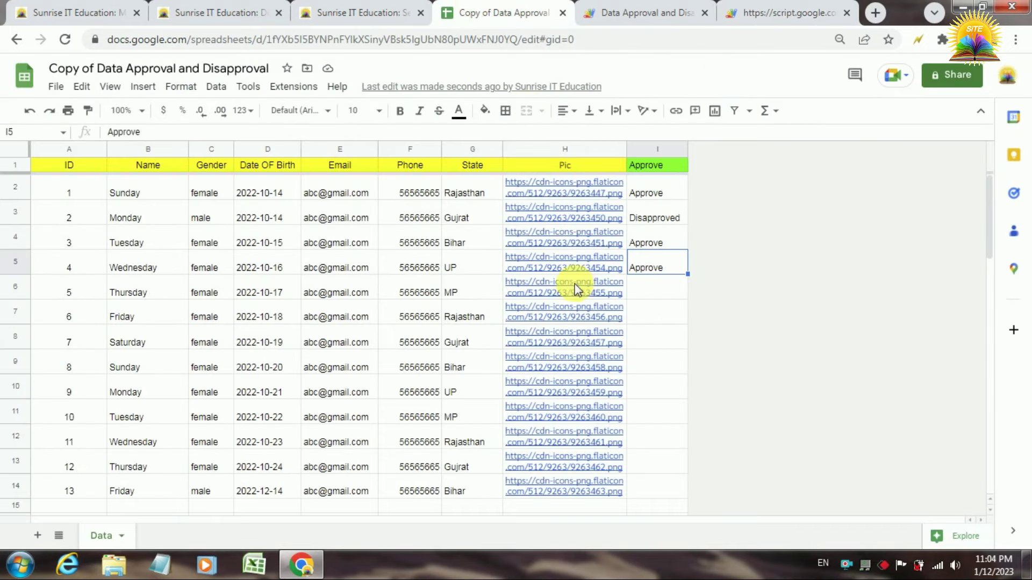
click(649, 294)
Check record 4's status in the web app and approve the record with ID 6 on page 2 of the table
click(782, 7)
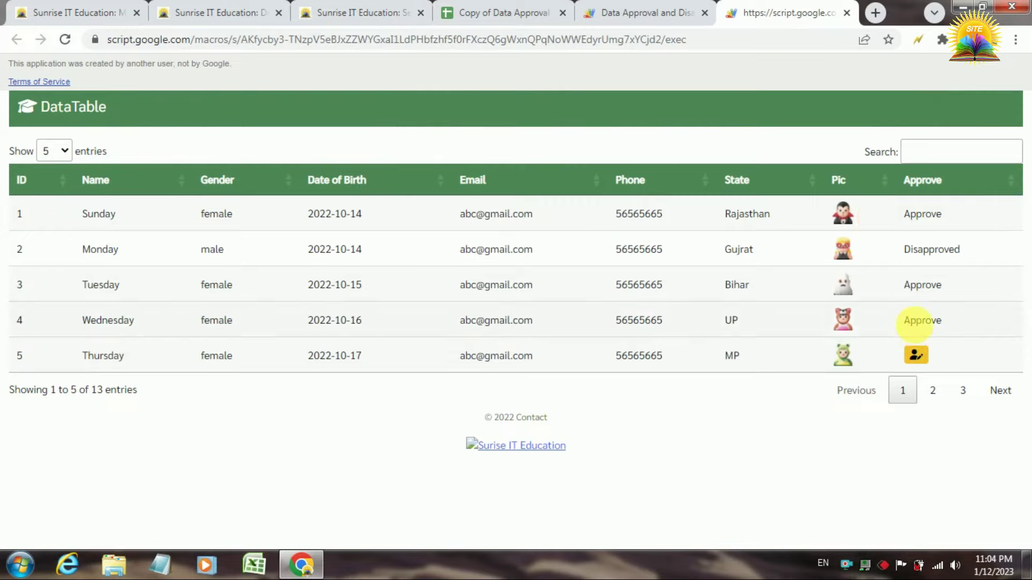
double_click(916, 320)
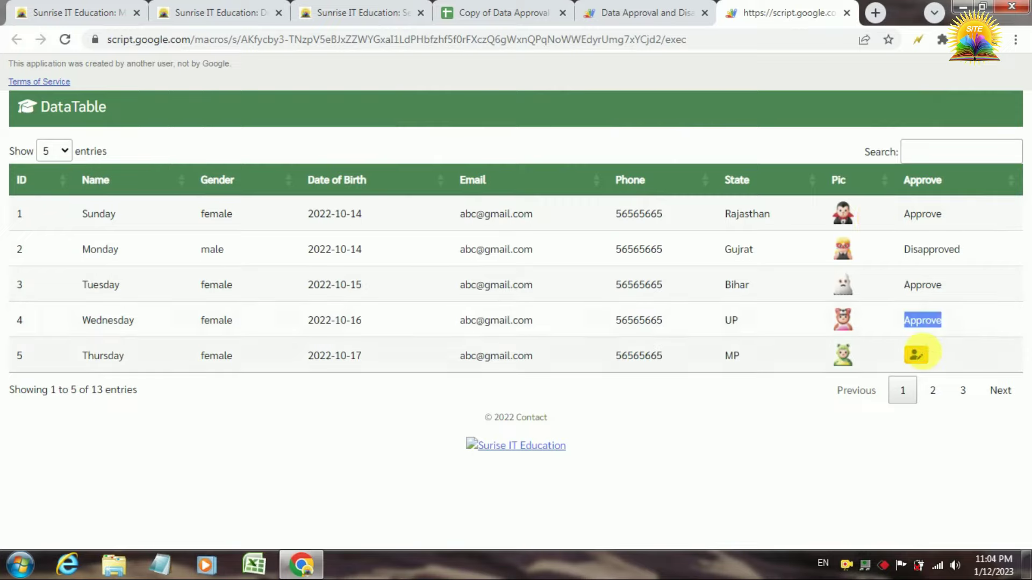
click(935, 388)
click(916, 213)
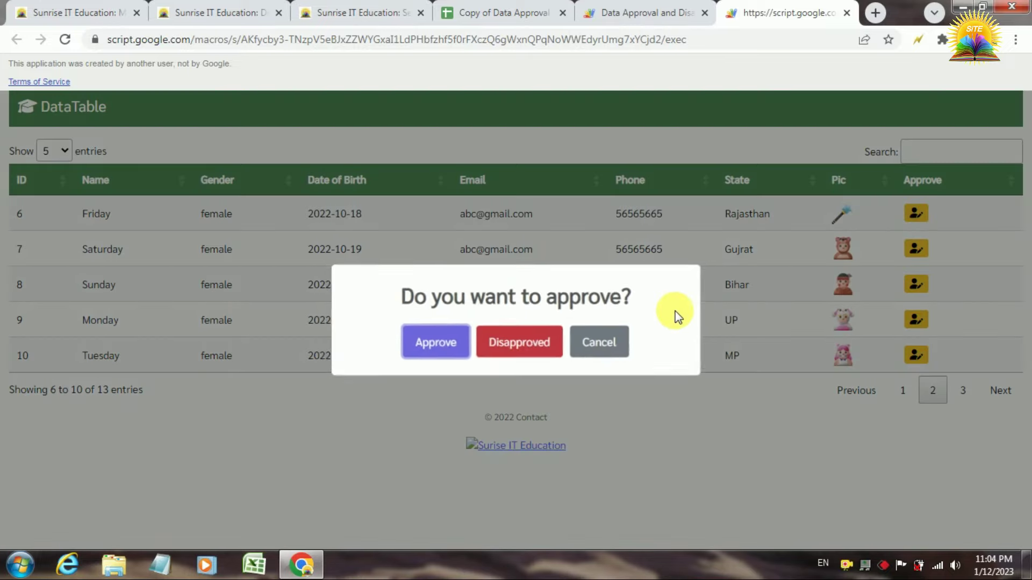
click(449, 351)
click(516, 396)
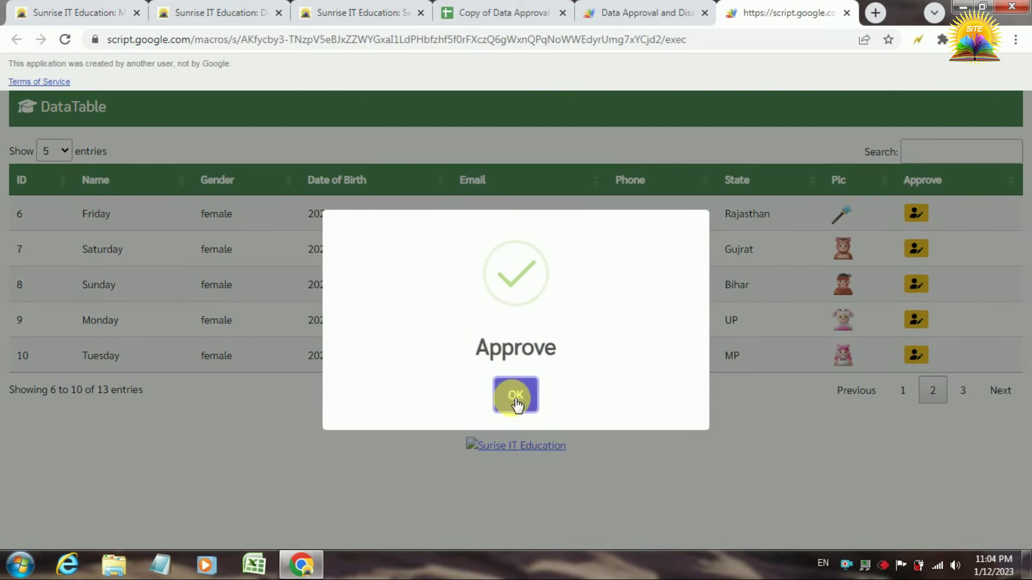
Check the Approve cell of the record with ID 6 in the copied spreadsheet and return to the web app
click(469, 6)
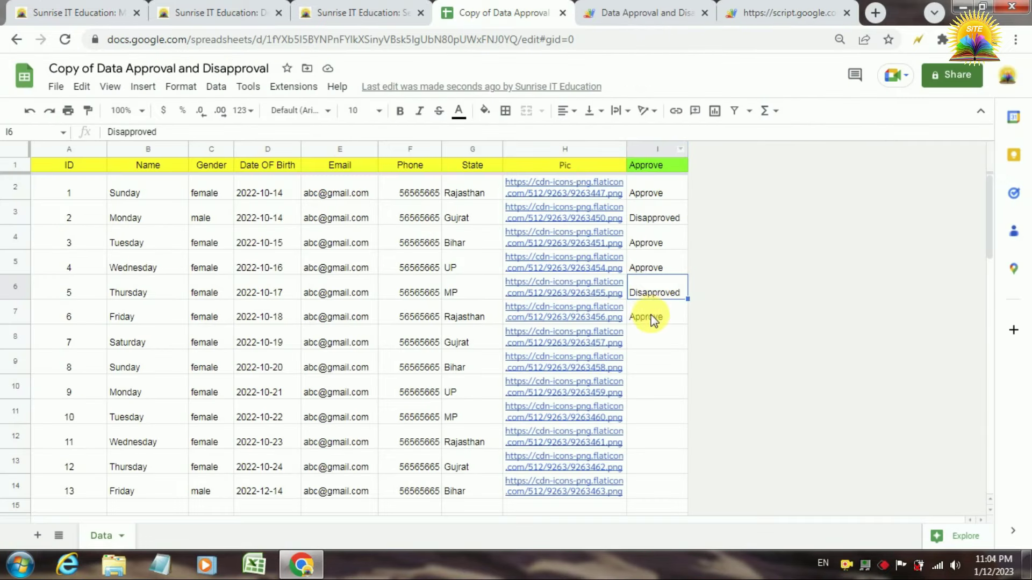
click(806, 8)
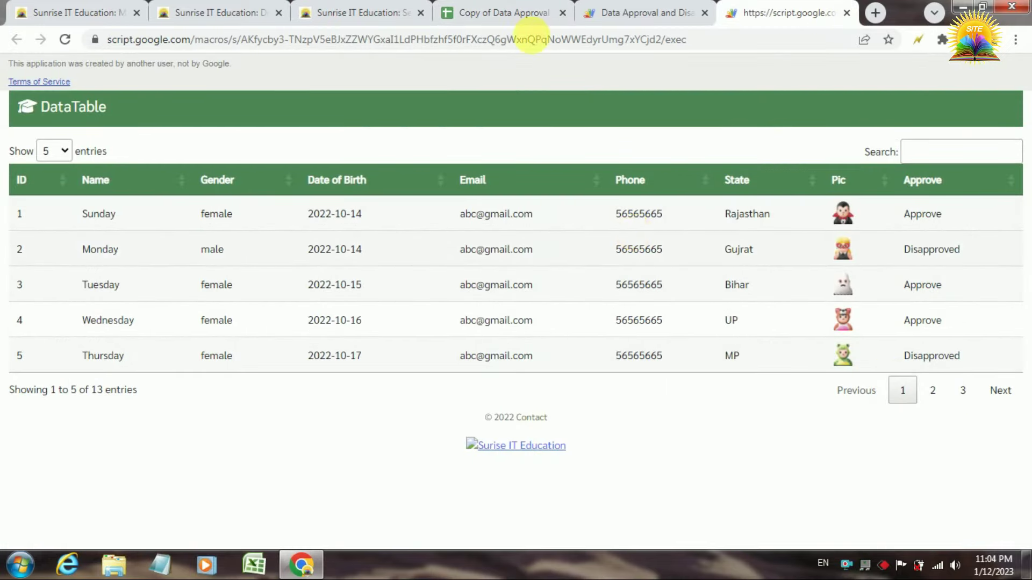
Insert a new column before Pic in the copied spreadsheet and give it the header Country
click(497, 12)
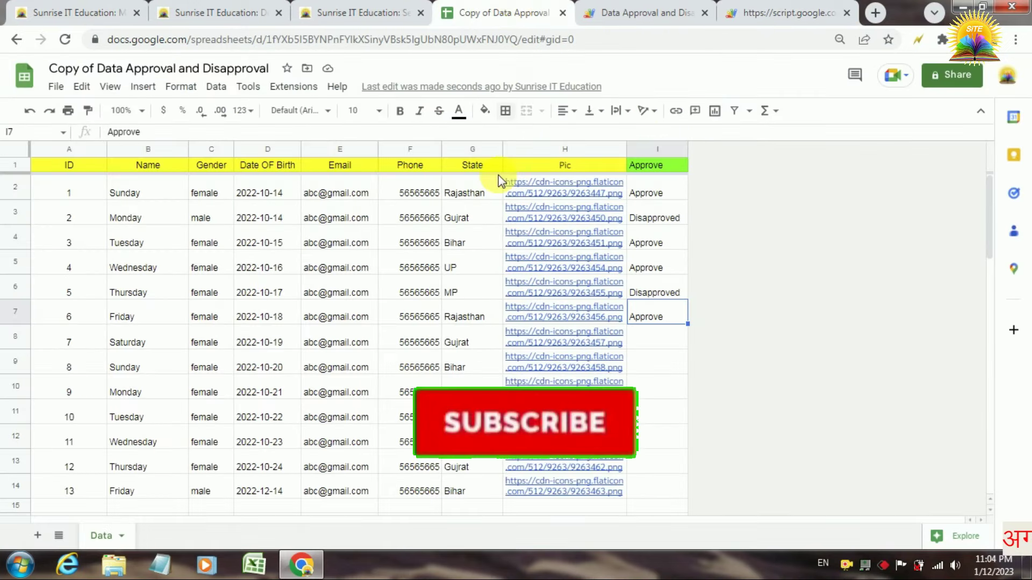
click(564, 150)
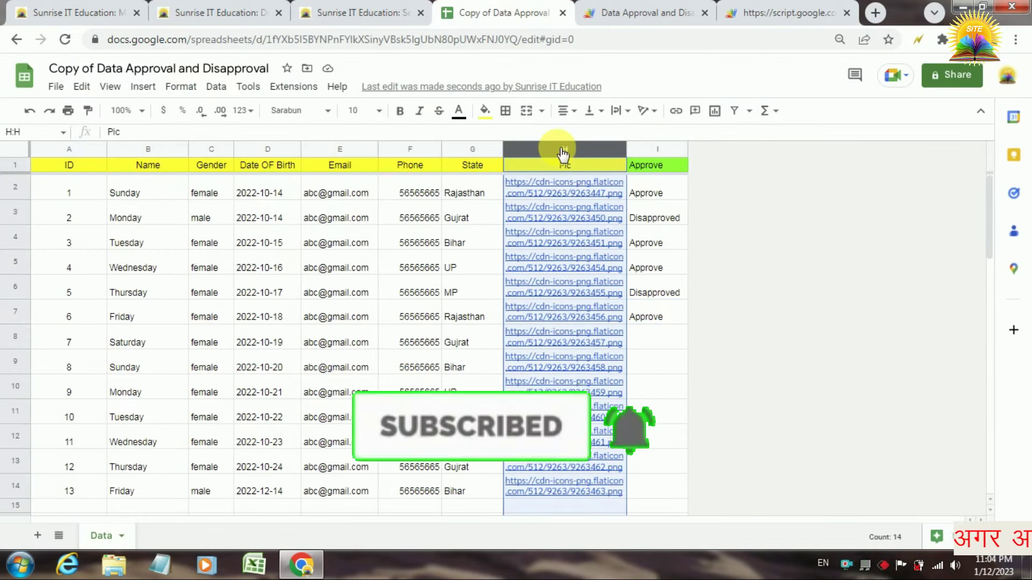
right_click(562, 152)
click(605, 224)
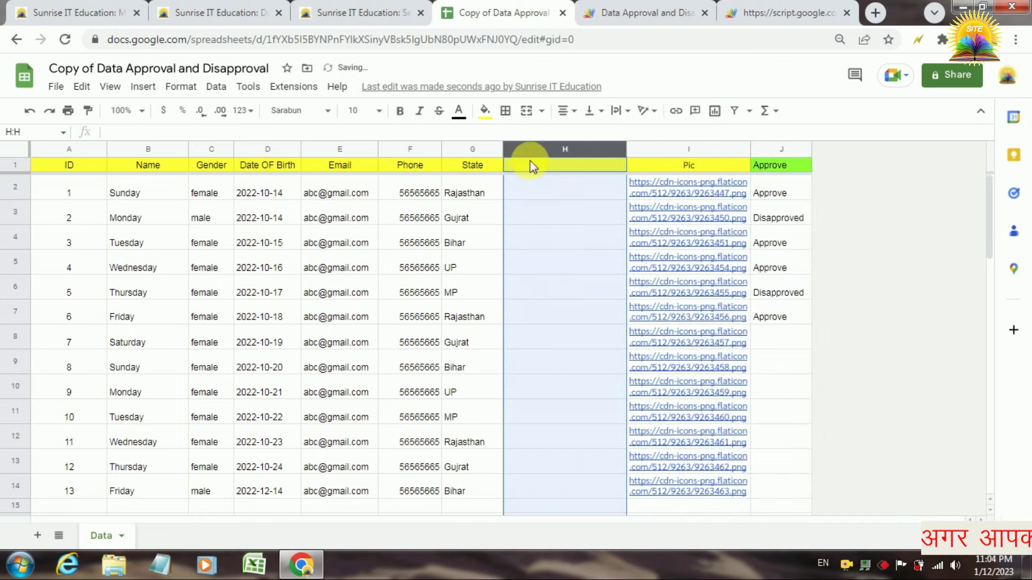
click(529, 168)
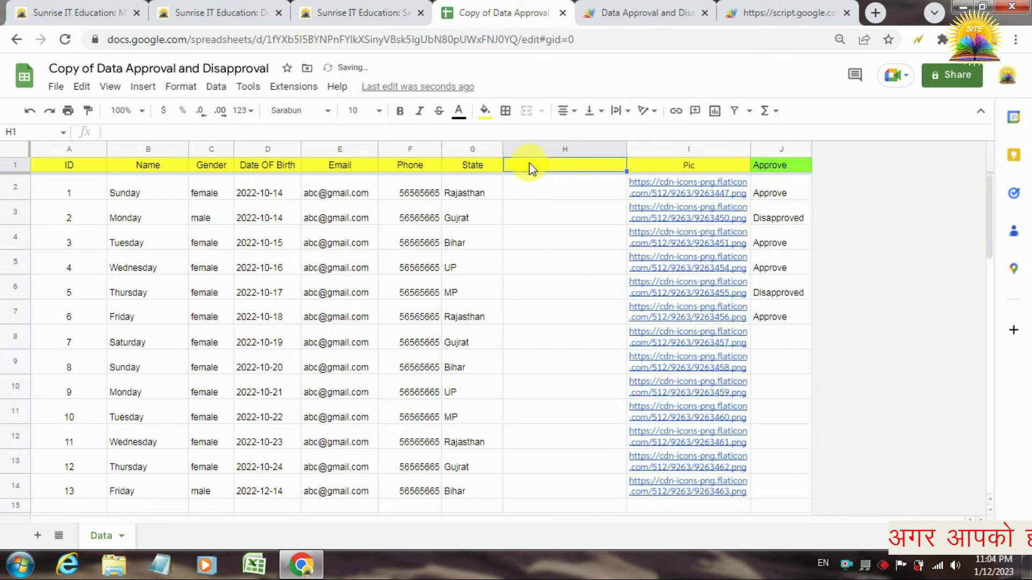
text(Country)
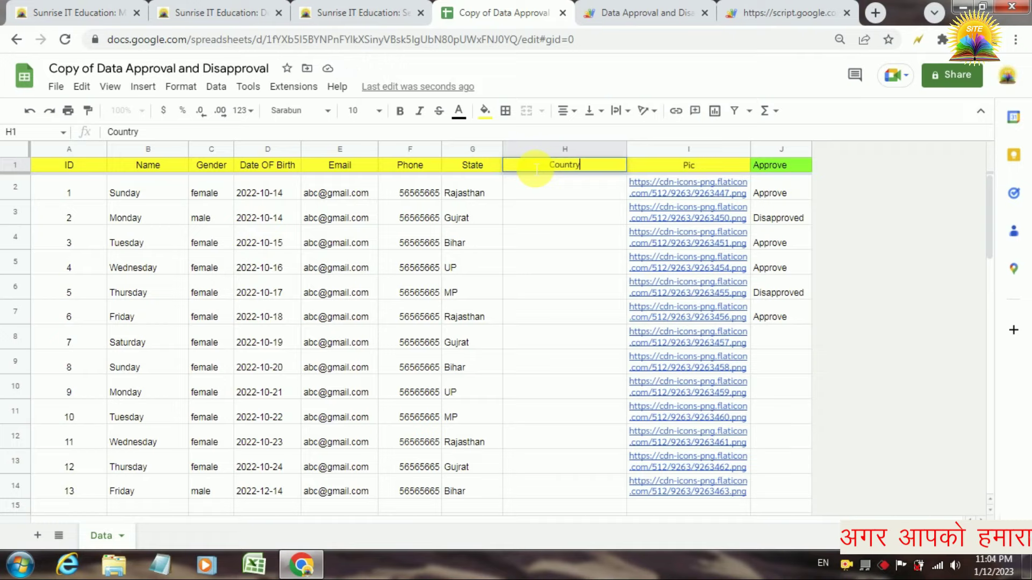
key(Return)
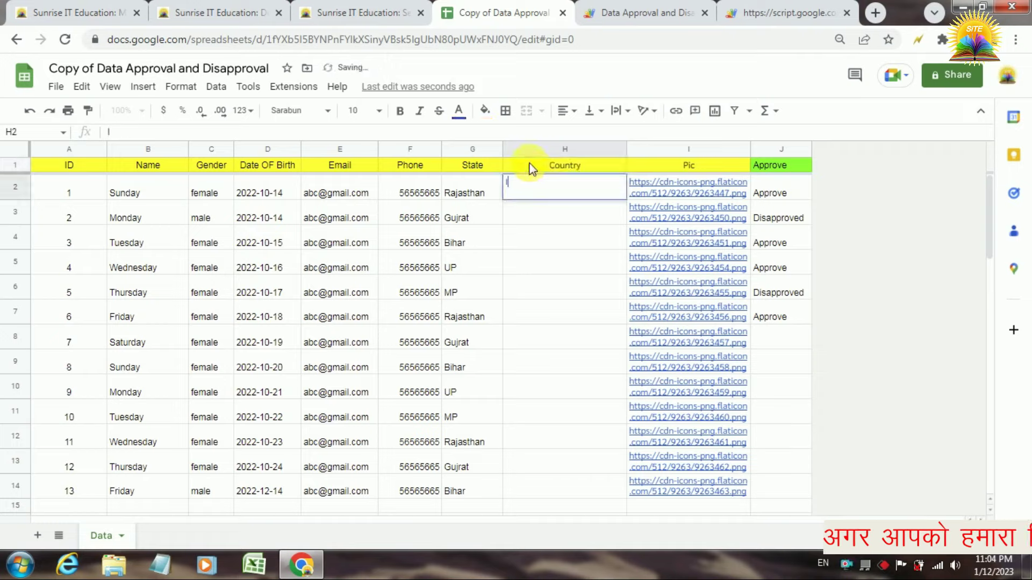
Enter India in H2 and USA in H3, and repeat the pair down the Country column to row 14
text(India)
key(Return)
text(USA)
key(Return)
drag(536, 189, 541, 510)
click(544, 226)
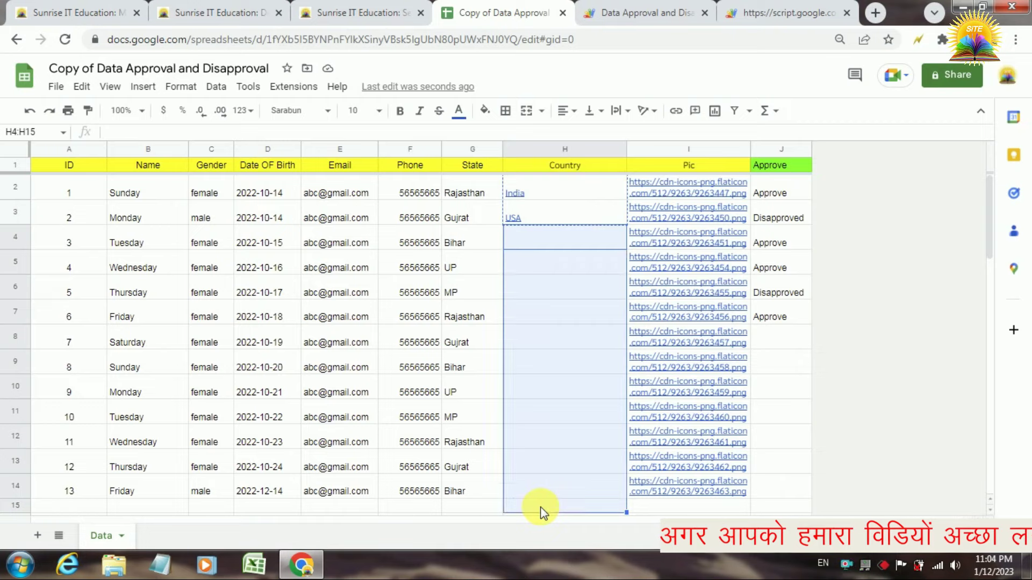
key(ctrl+v)
click(531, 507)
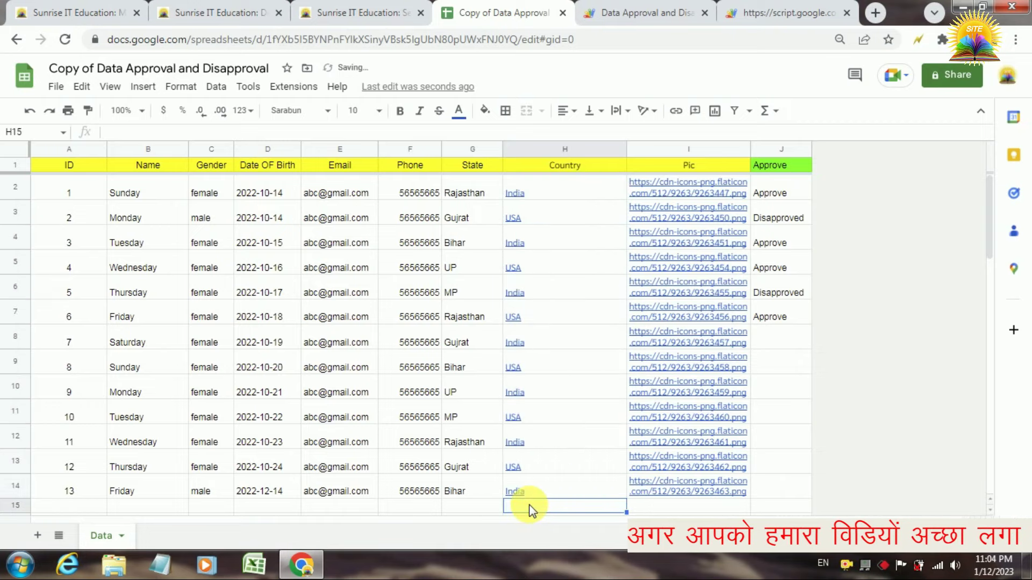
click(598, 280)
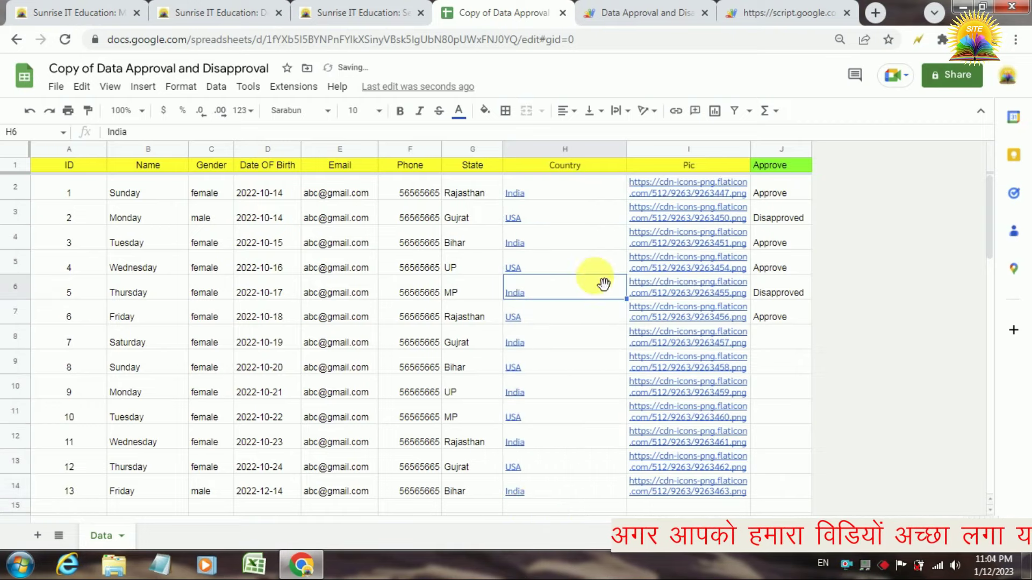
Count across the spreadsheet's columns to determine the column number of Approve
click(636, 11)
click(508, 11)
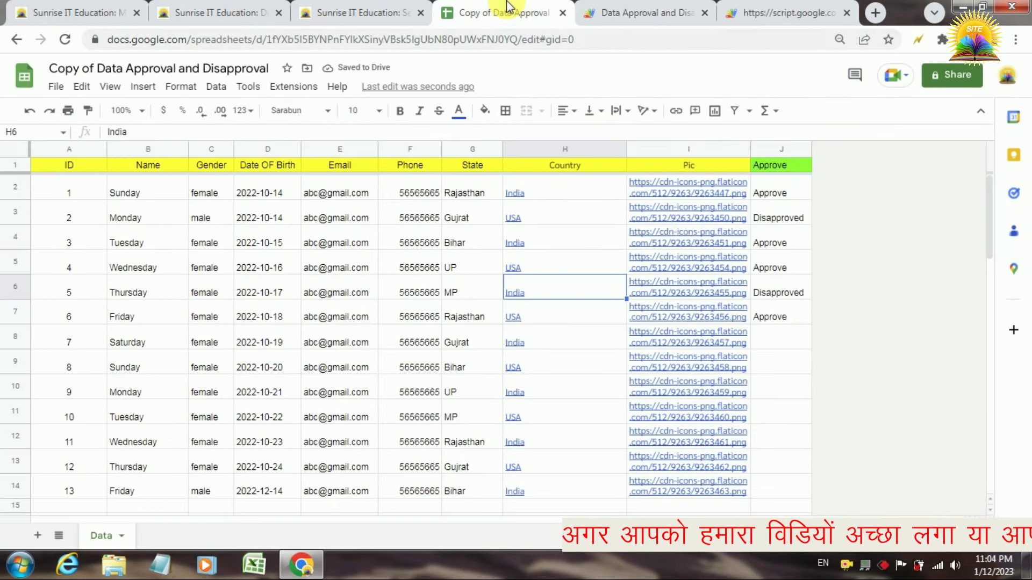
click(763, 193)
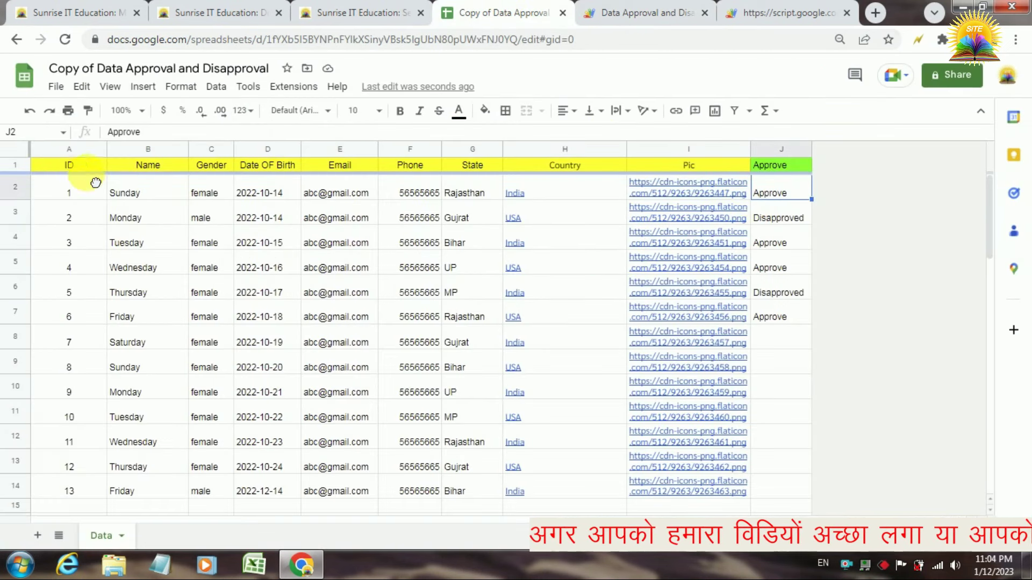
click(170, 182)
click(215, 181)
key(Right)
key(Right)
key(Right)
key(Right)
key(Right)
key(Right)
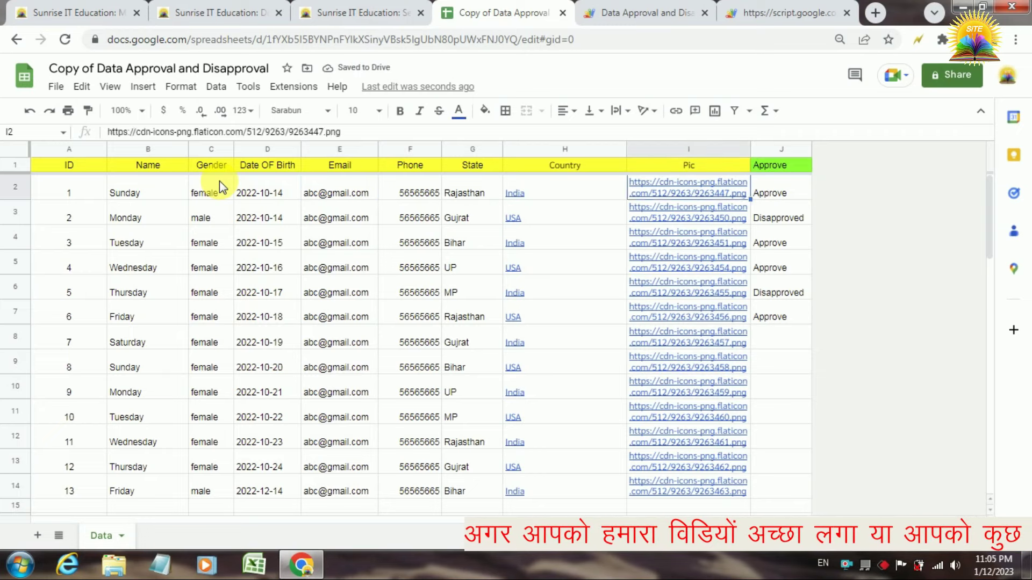
click(782, 149)
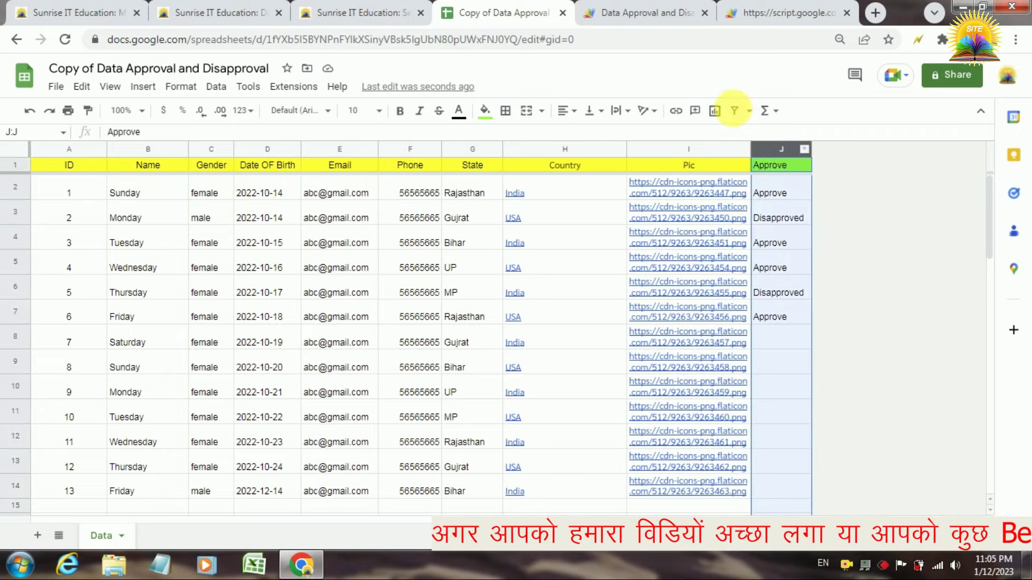
Change the column number in statusEdit's setValue line in Code.gs to 10 and save the script project
click(650, 11)
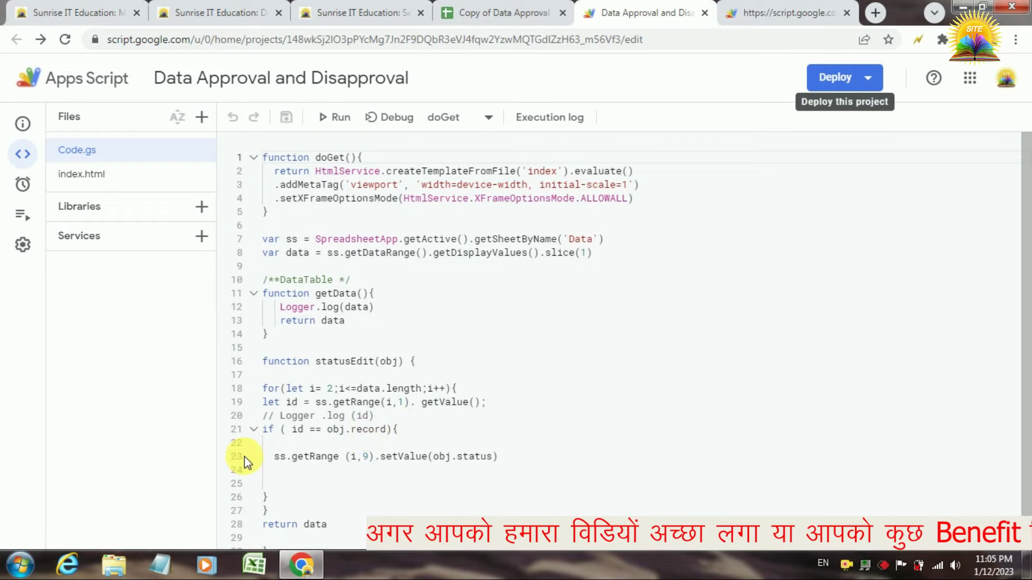
double_click(367, 457)
text(10)
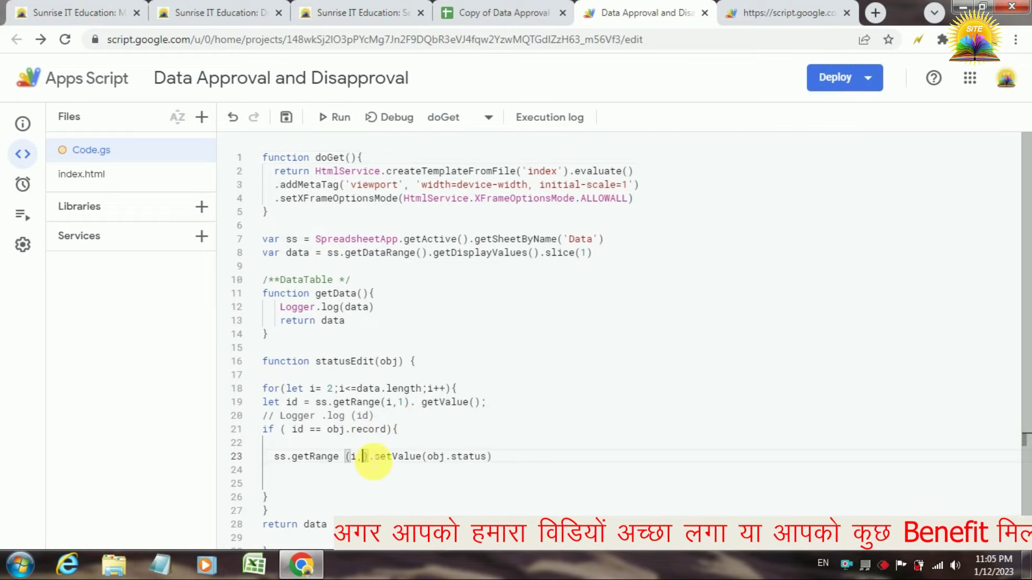
click(285, 117)
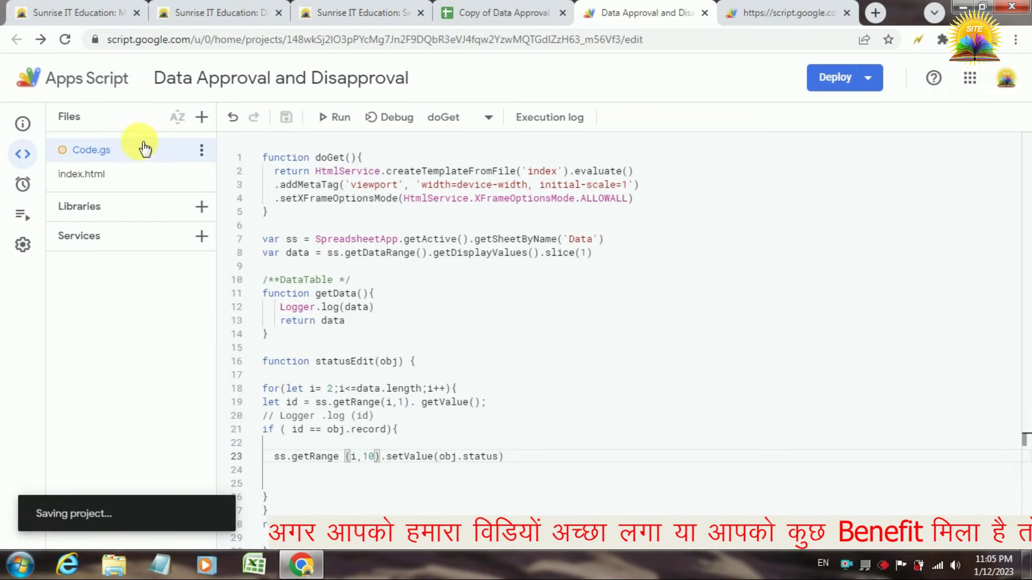
Add a column entry titled "Country" after State in index.html's DataTable columns by duplicating the State line, and save the project
click(86, 176)
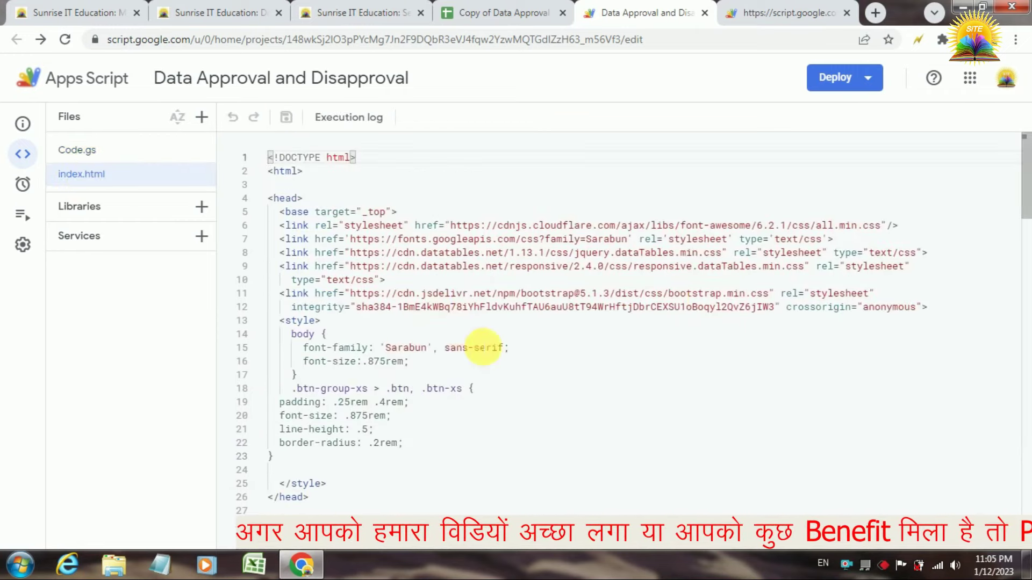
drag(1025, 199, 1027, 346)
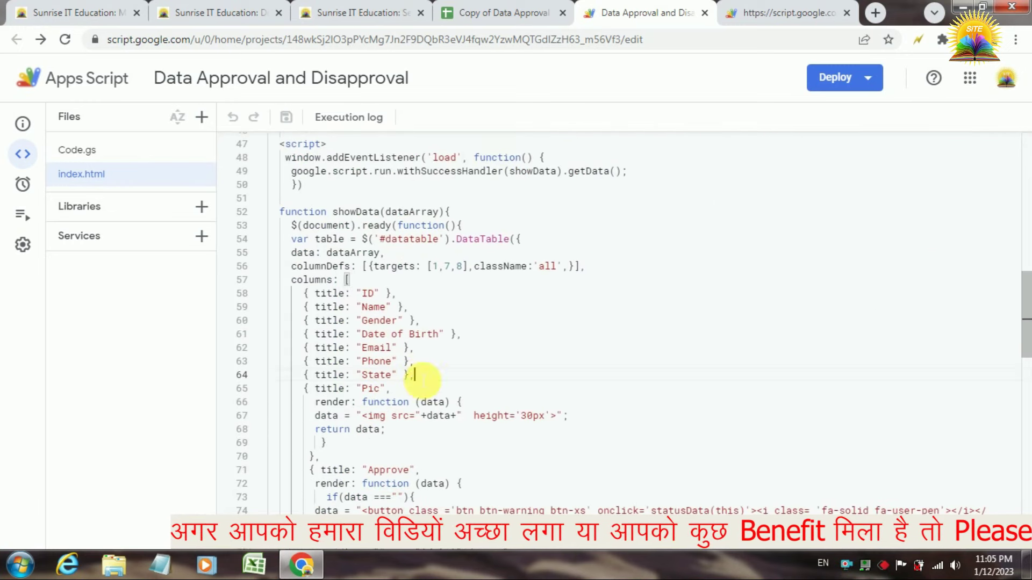
drag(415, 375, 307, 376)
key(ctrl+c)
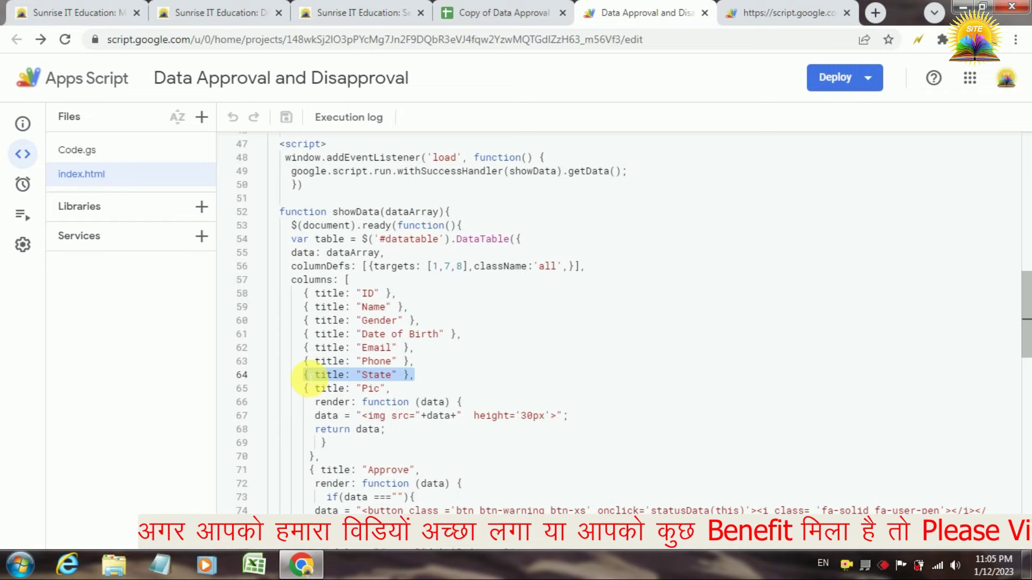
click(429, 378)
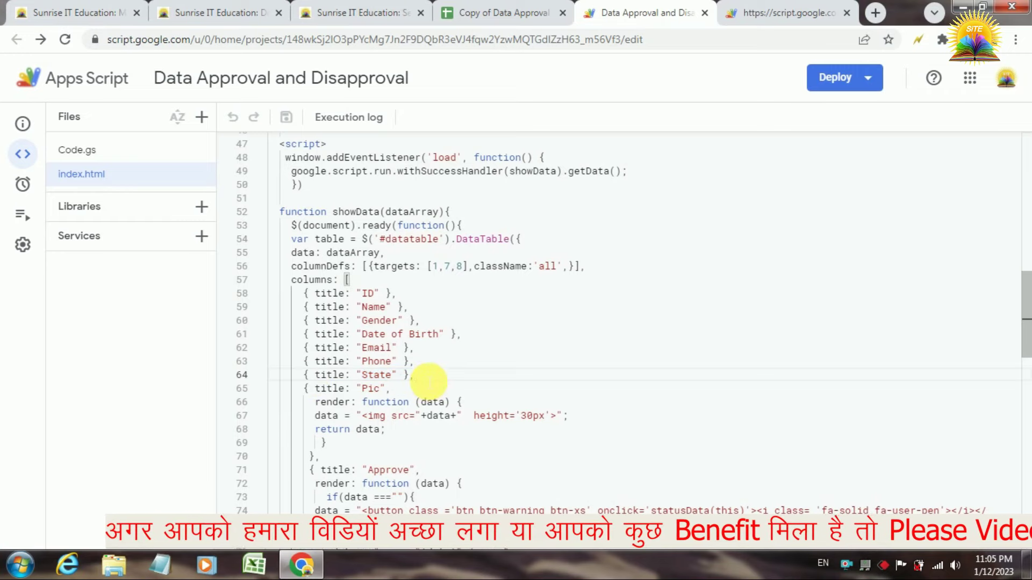
key(Return)
key(ctrl+v)
double_click(377, 389)
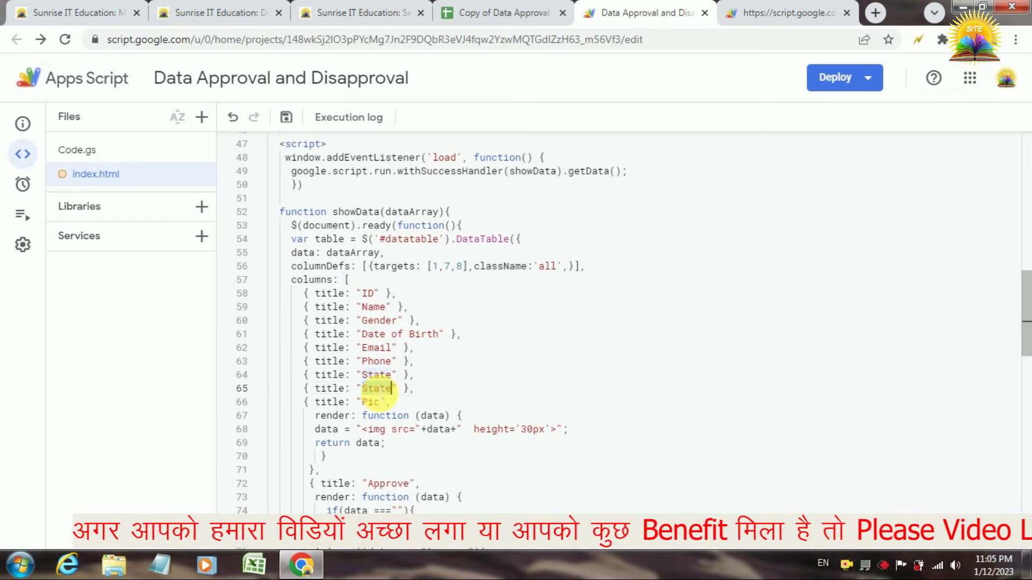
text(Country)
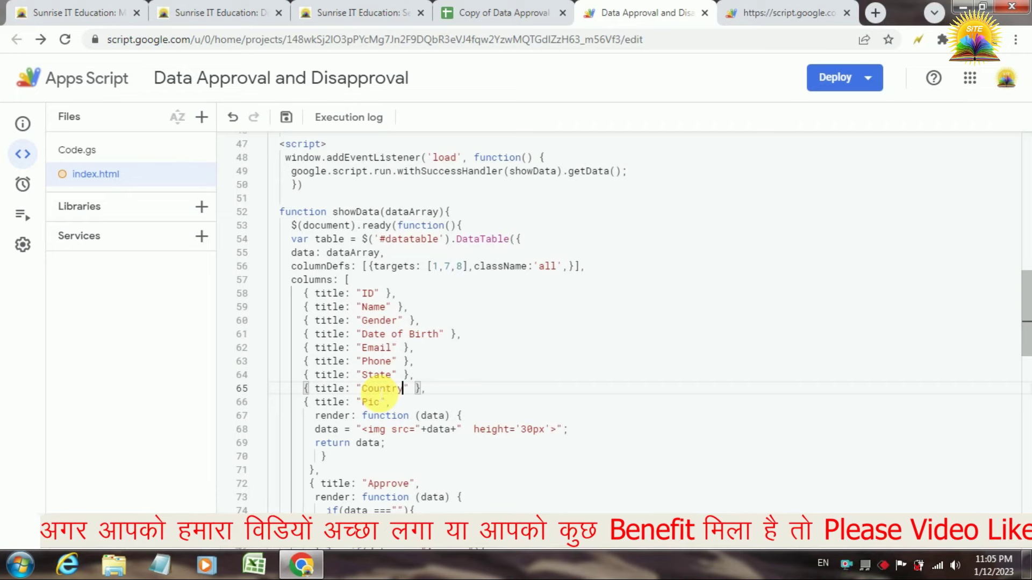
click(286, 118)
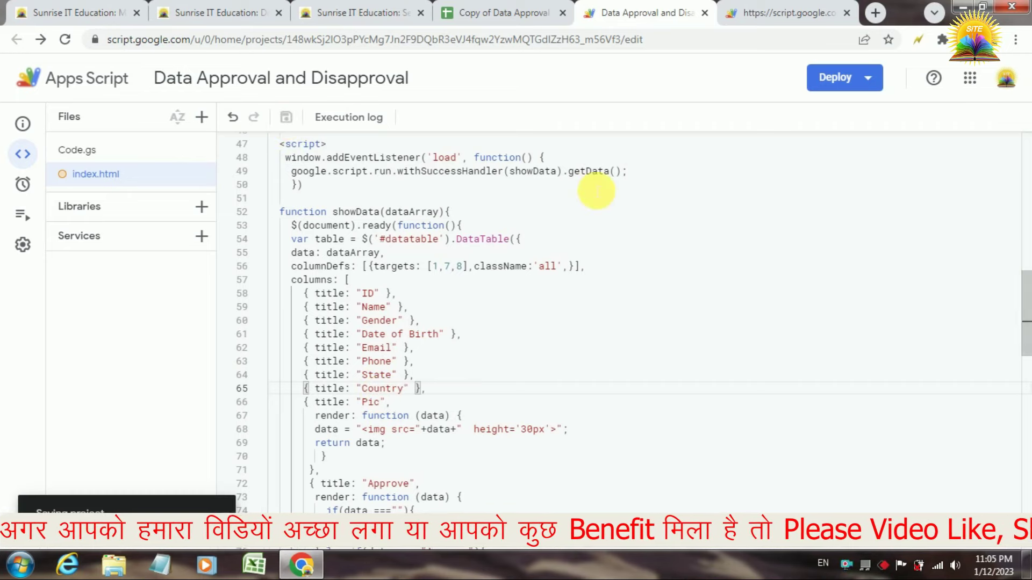
click(857, 86)
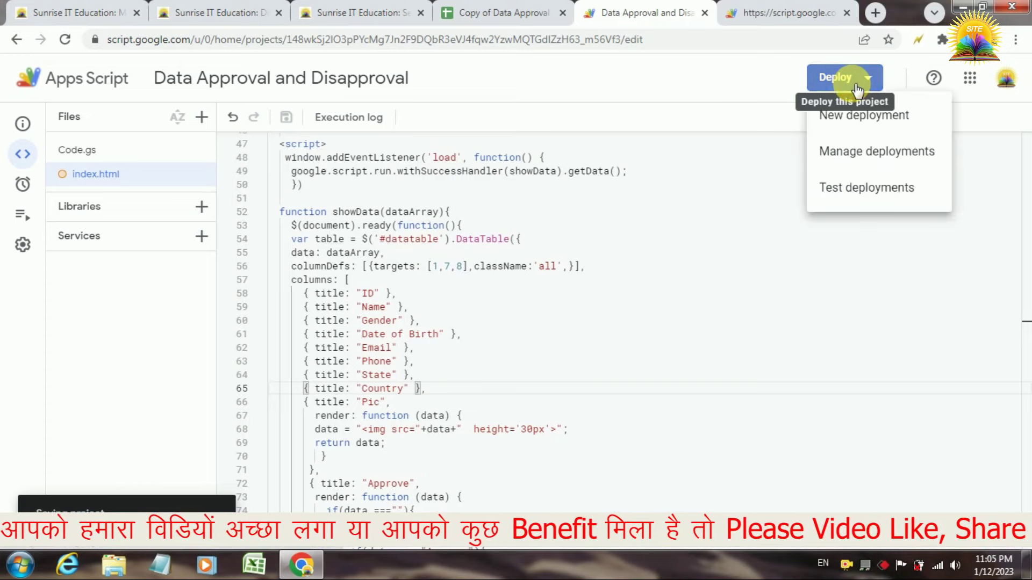
click(398, 162)
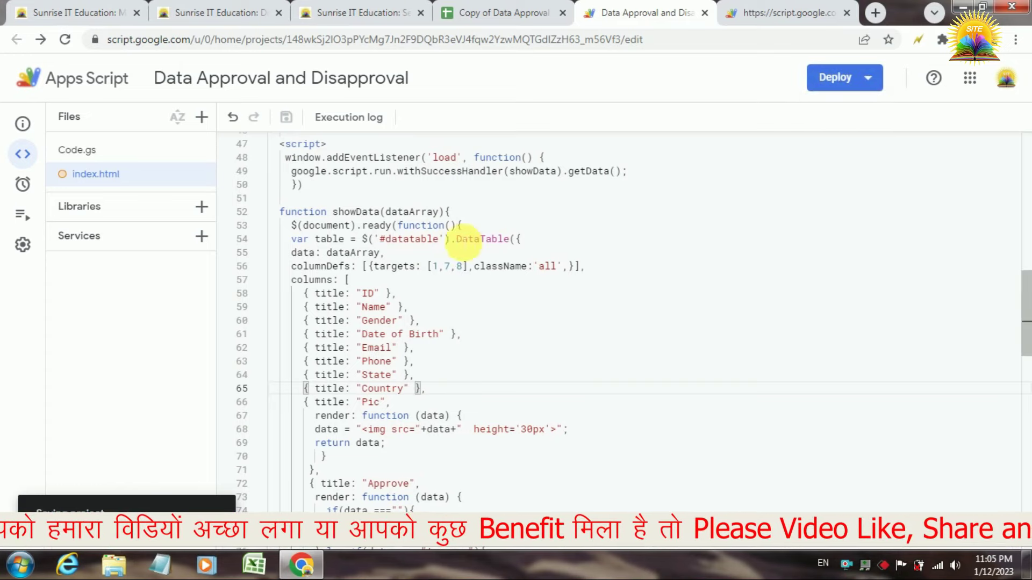
click(546, 266)
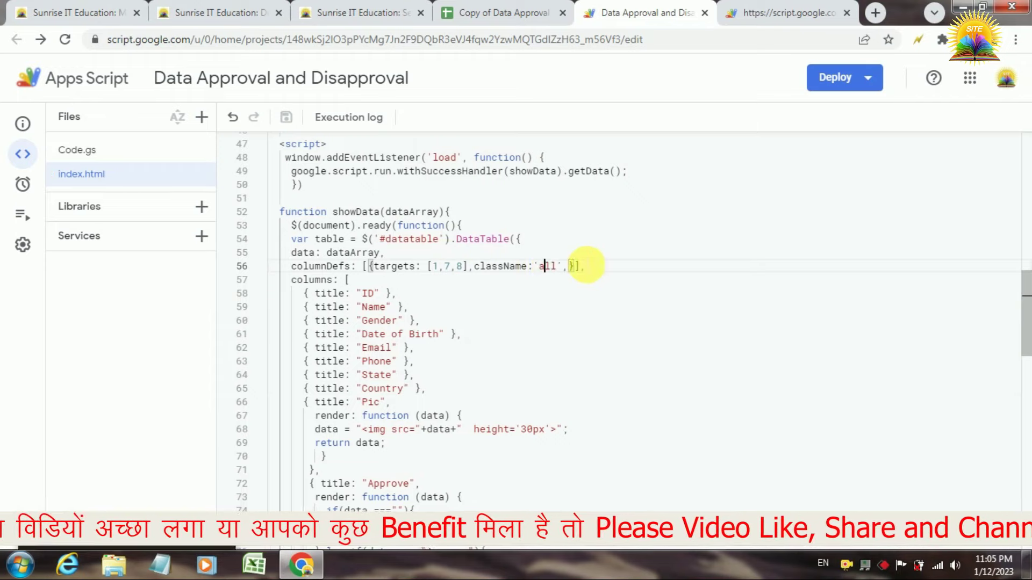
Create a new web app deployment with access for Anyone and open its URL
click(856, 86)
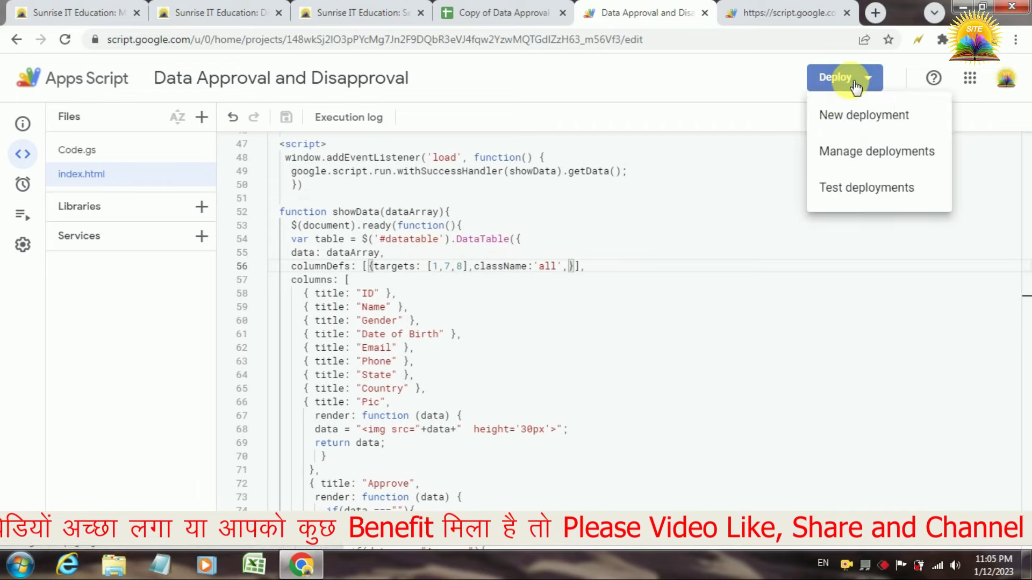
click(849, 113)
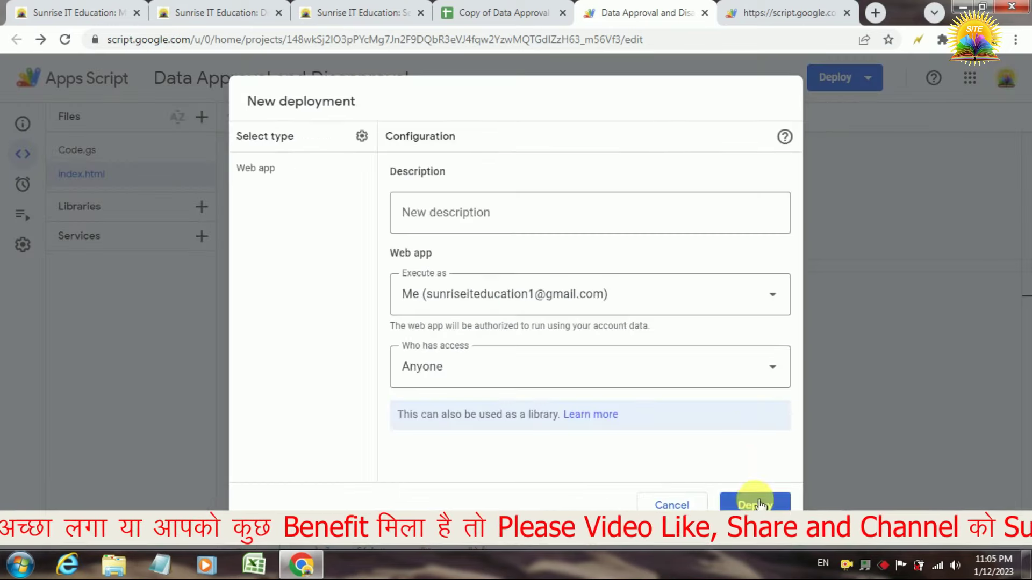
click(756, 504)
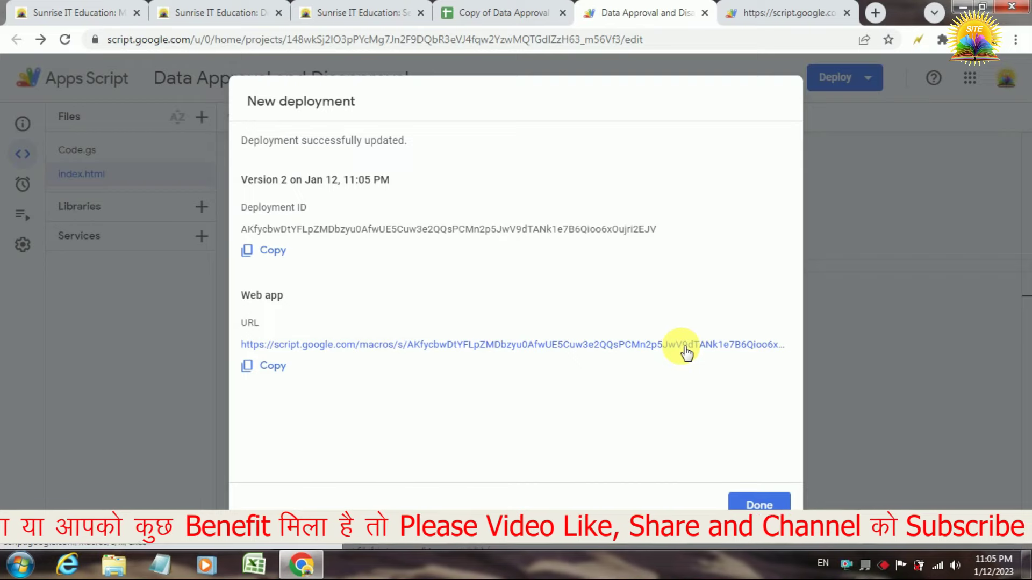
click(686, 346)
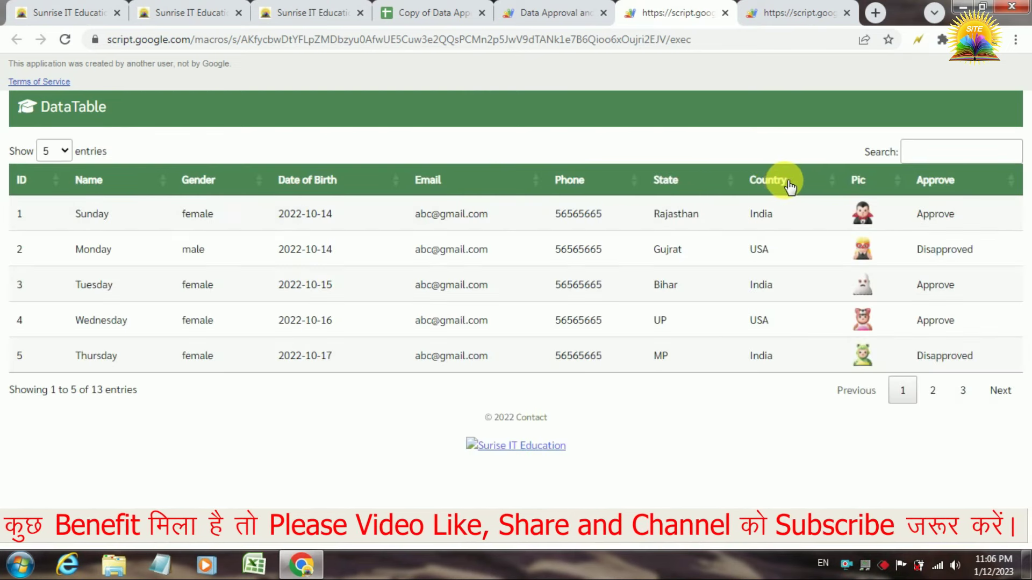
Review the Approve column's statuses for records 1 to 5 in the newly deployed web app
drag(923, 214, 943, 367)
click(935, 379)
double_click(935, 353)
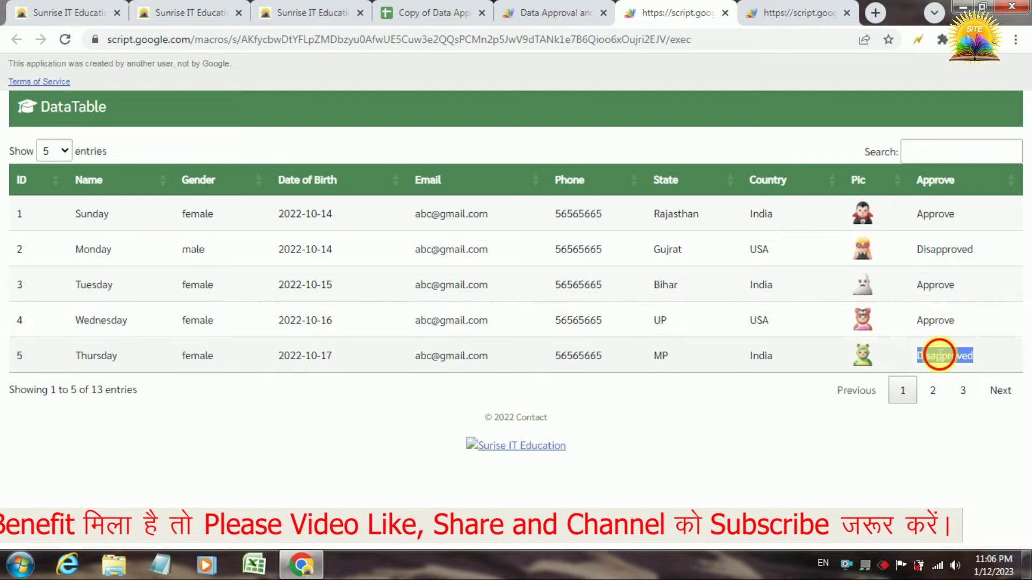